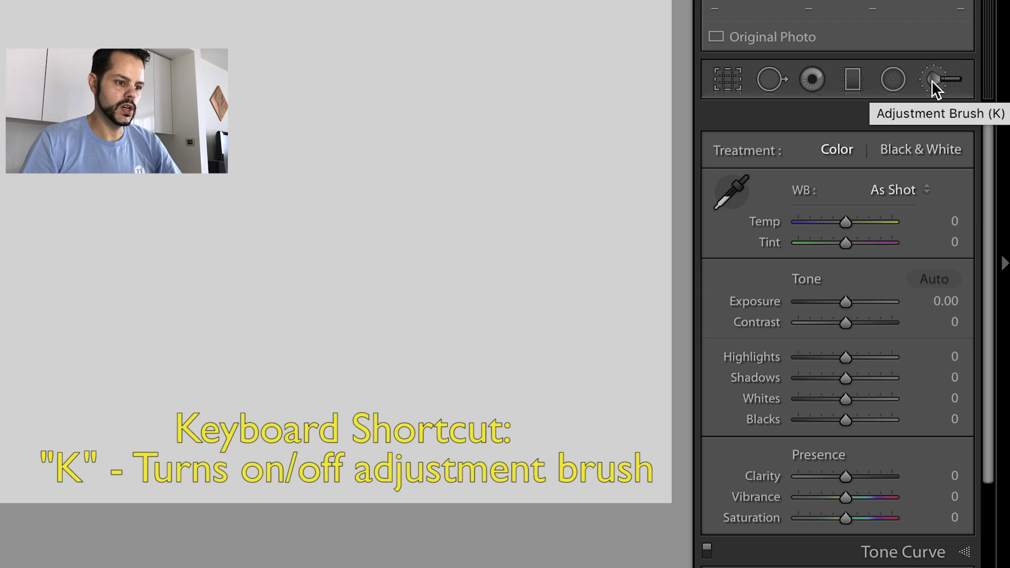
Start an Adjustment Brush and apply the Dodge (Lighten) effect preset after trying Burn.
left_click(933, 80)
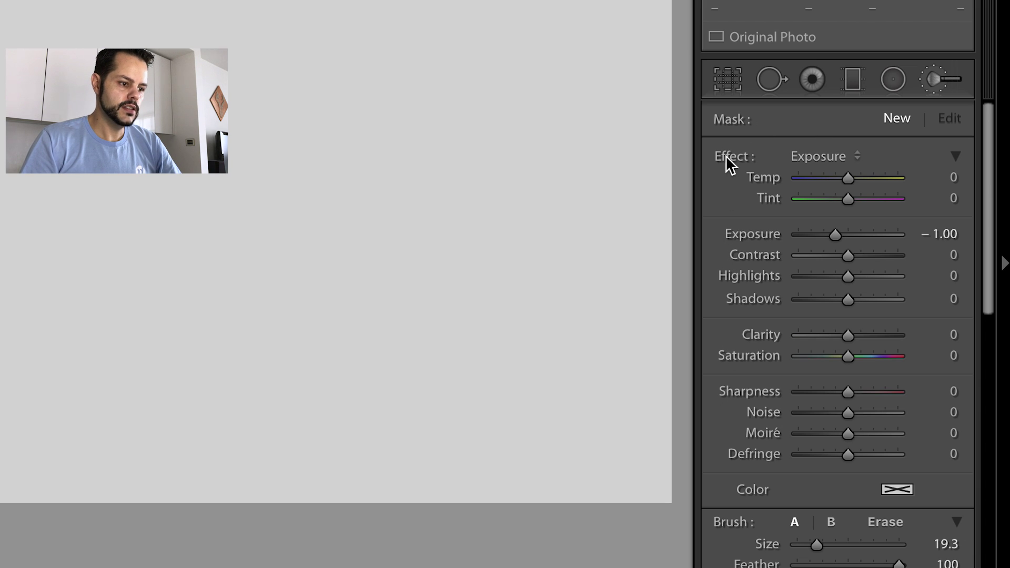
left_click(818, 156)
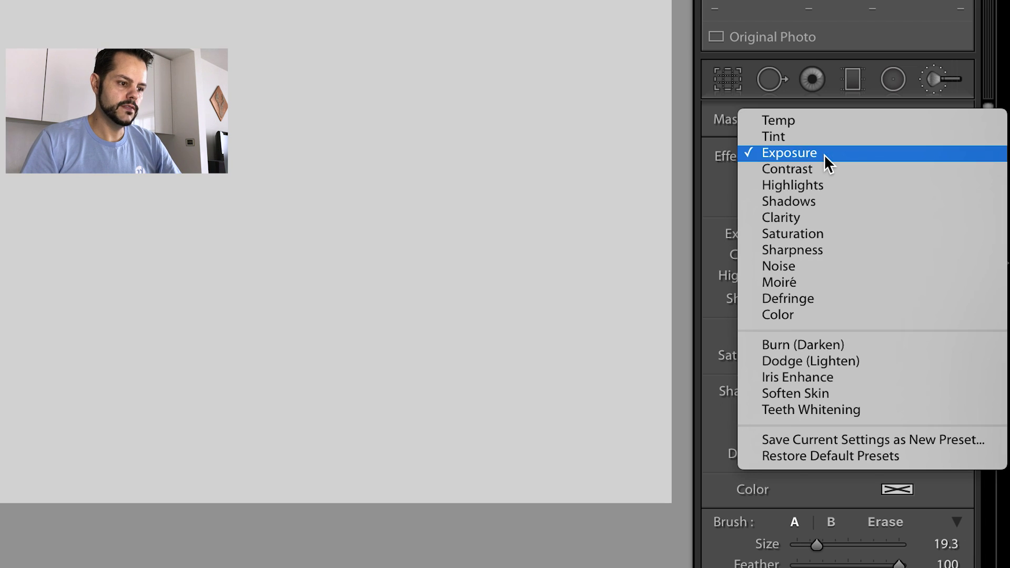
left_click(782, 351)
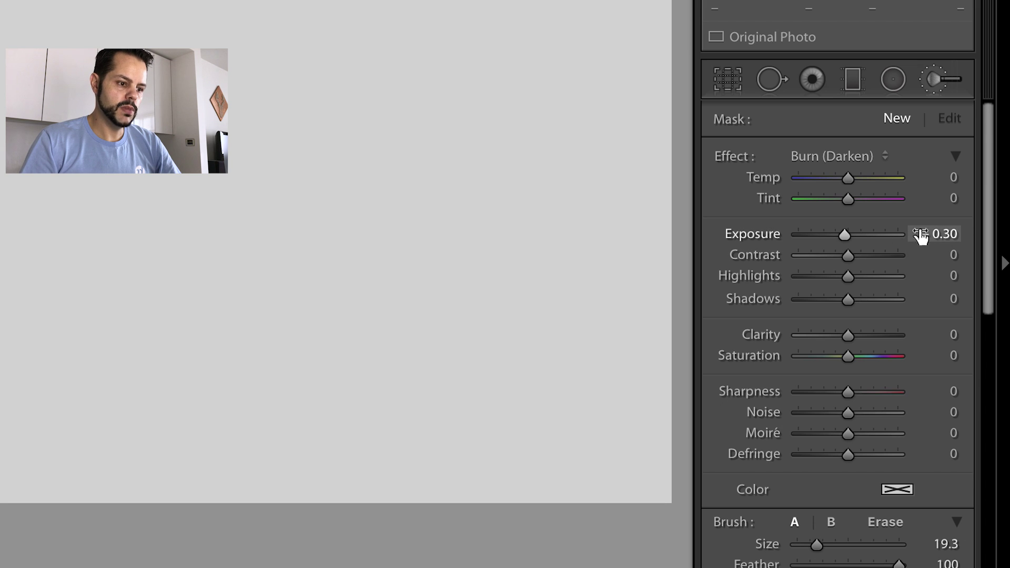
left_click(864, 158)
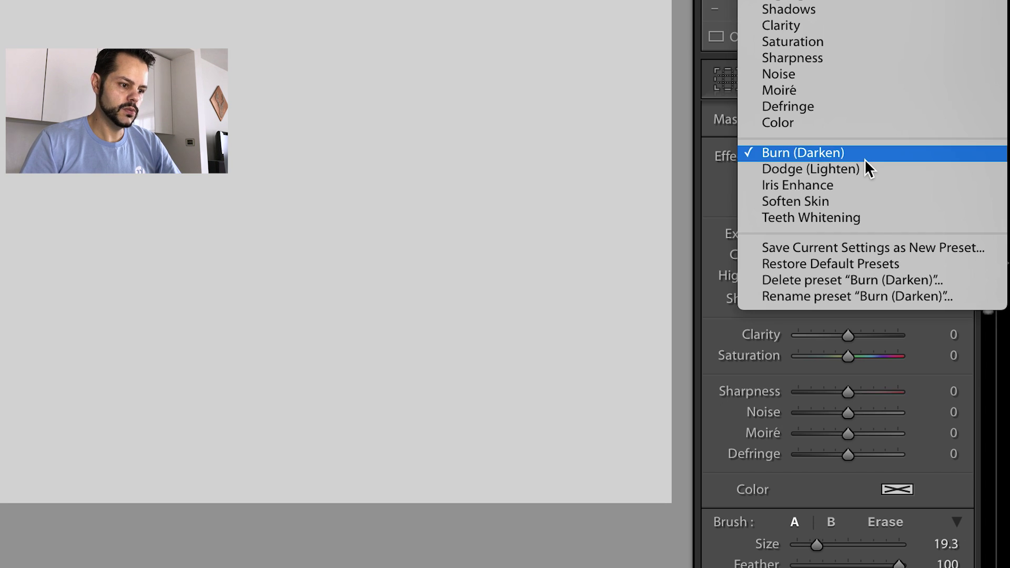
left_click(841, 170)
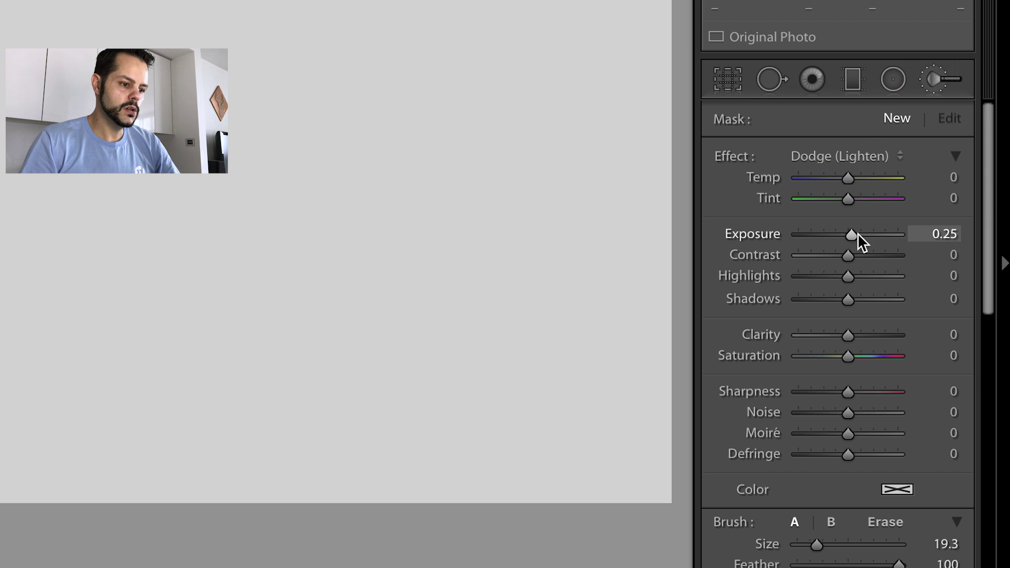
Tweak the Dodge effect to Exposure 0.99, Highlights -22 and Shadows 32.
left_click_drag(856, 232, 863, 233)
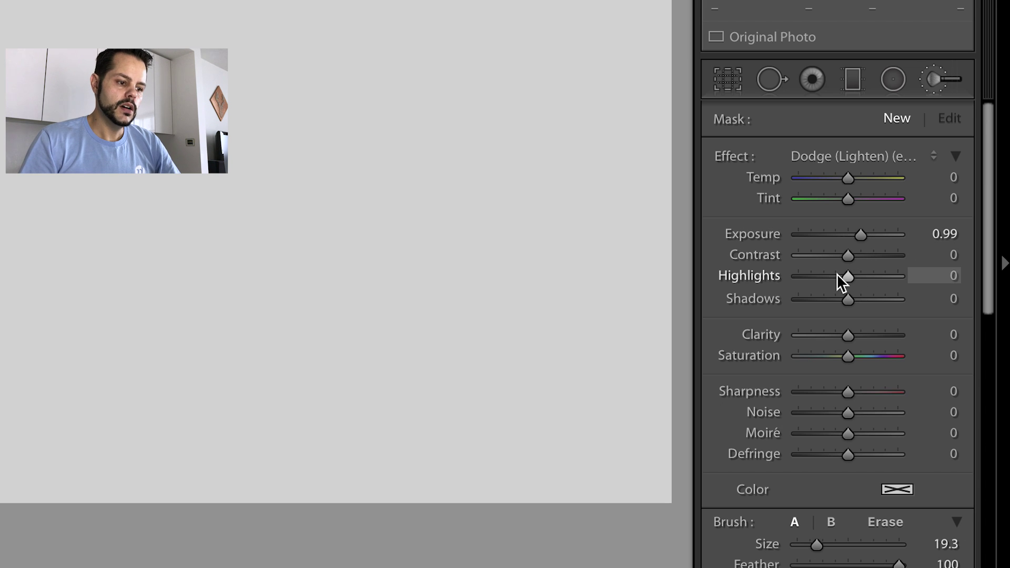
left_click_drag(844, 277, 864, 298)
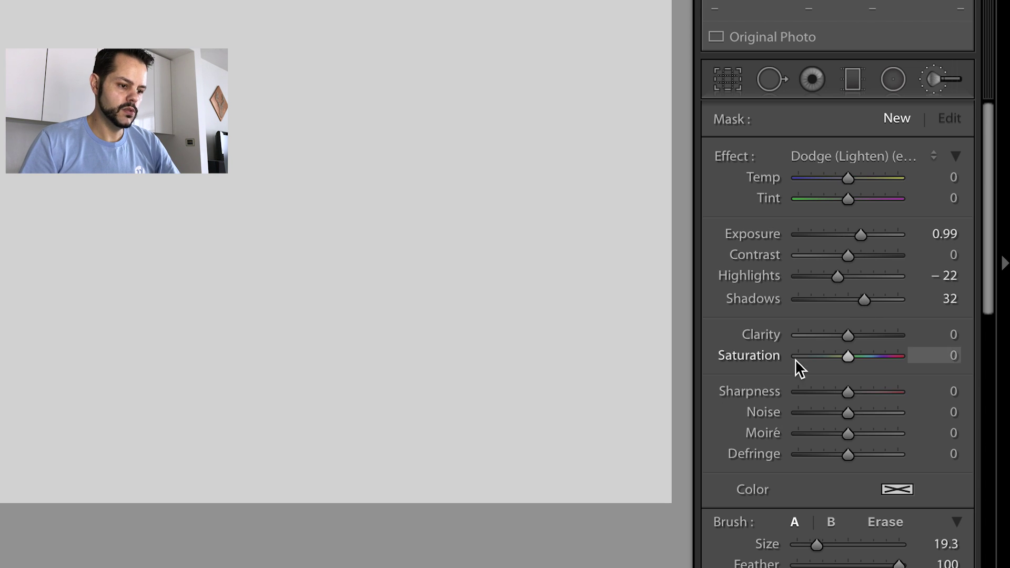
left_click(871, 158)
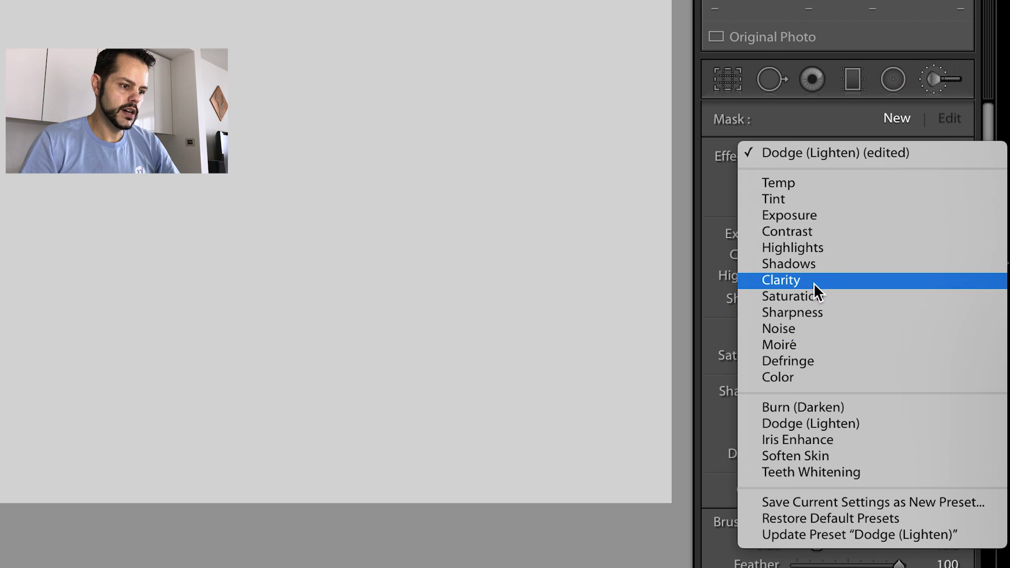
Switch the brush effect to plain Exposure -1.00 and leave the colour tint empty.
left_click(826, 215)
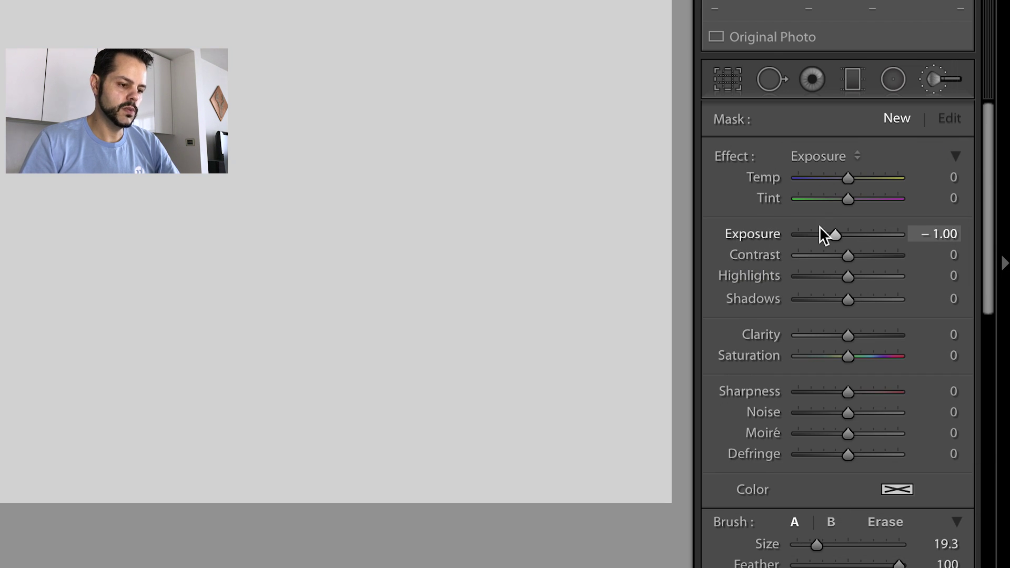
scroll(771, 310, "down", 3)
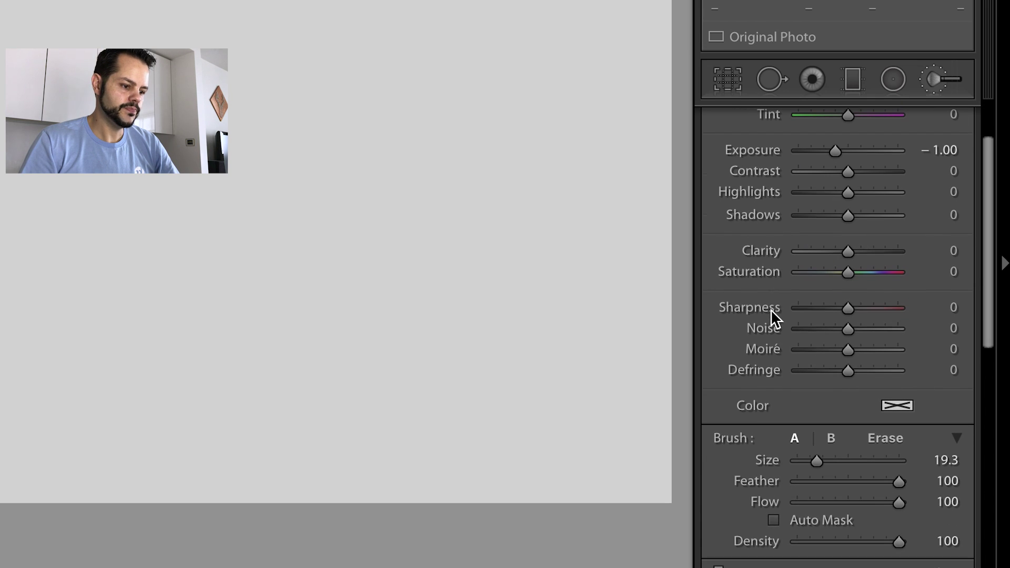
left_click(895, 407)
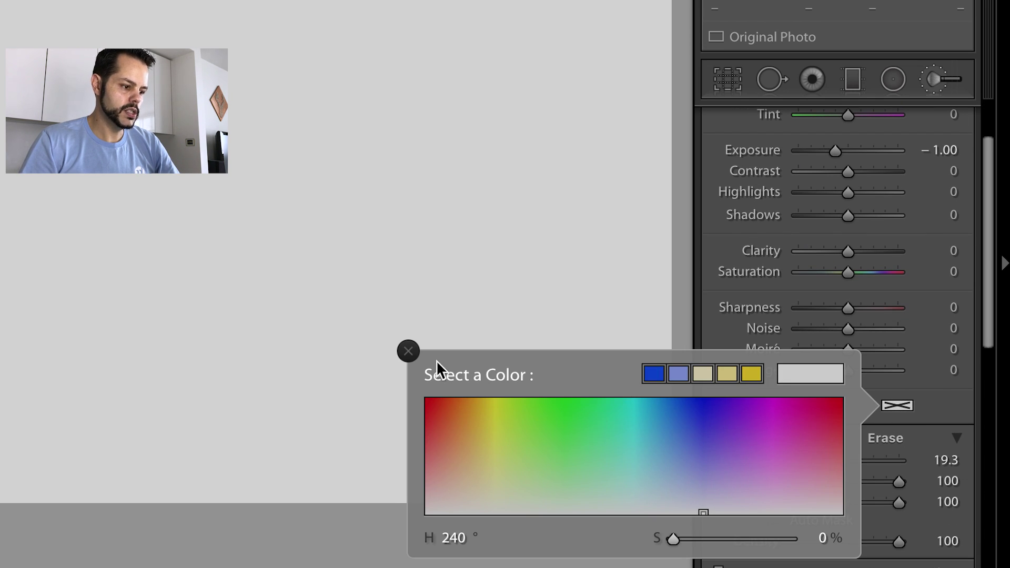
left_click(411, 352)
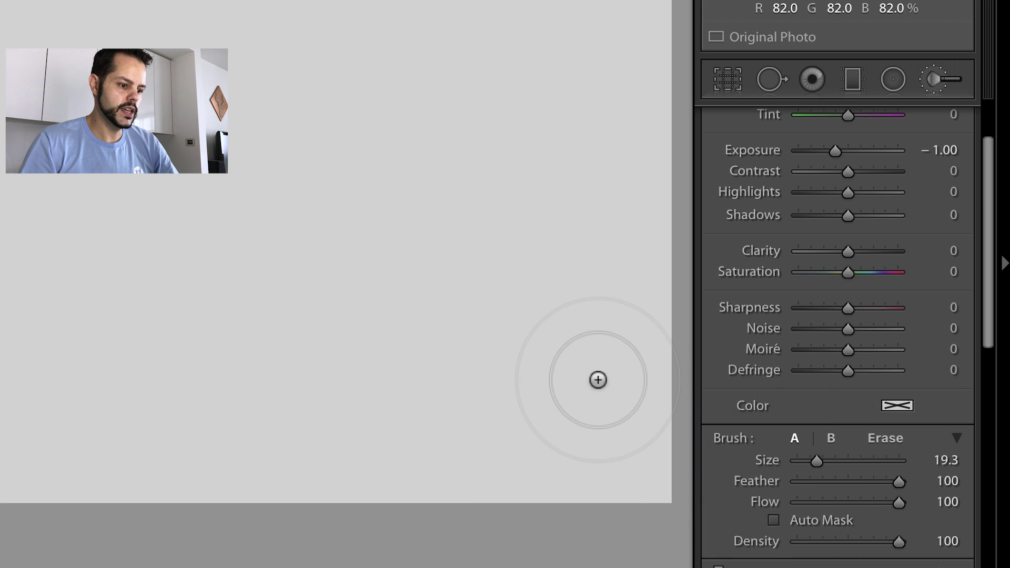
scroll(746, 406, "down", 5)
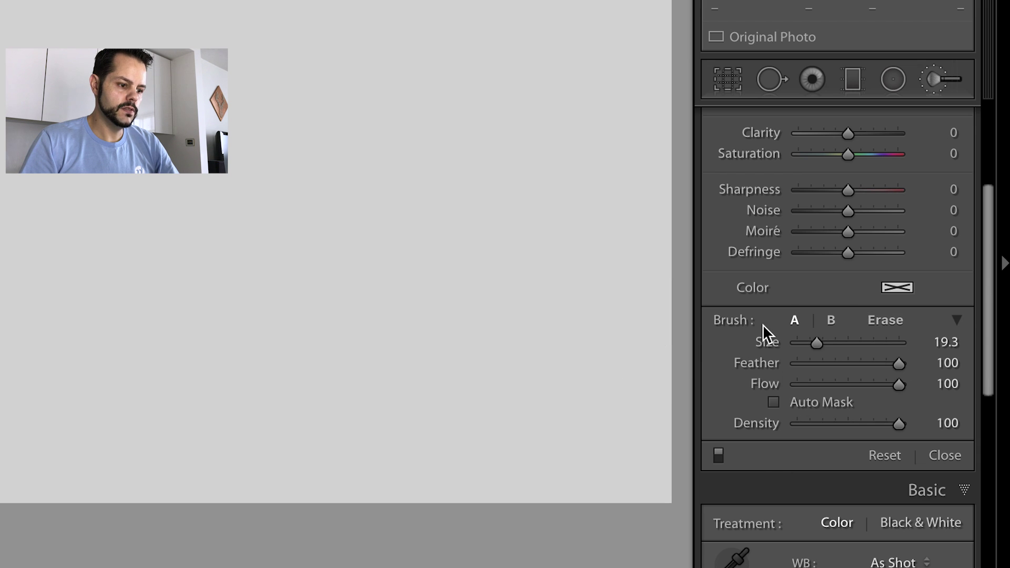
left_click(830, 320)
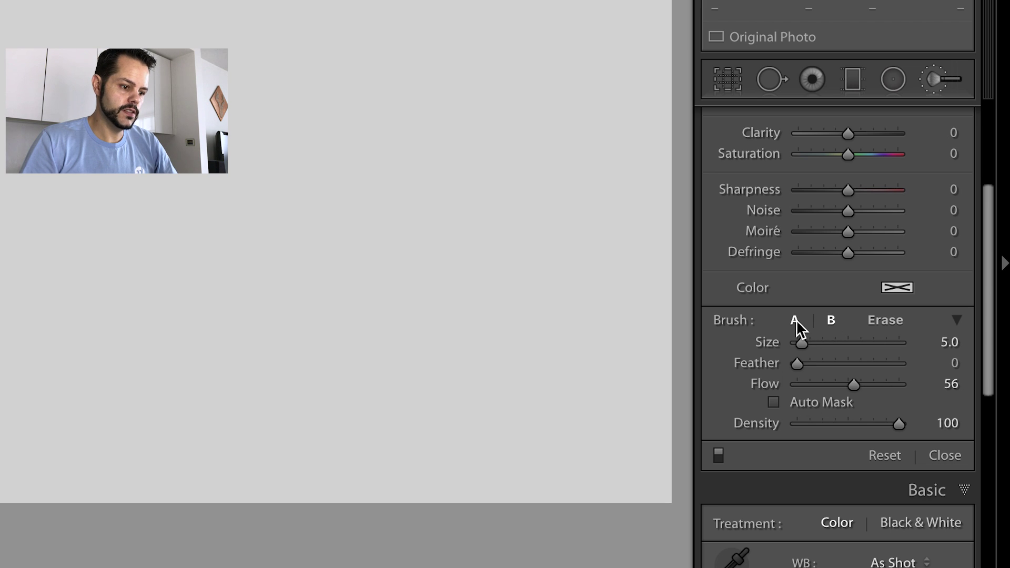
left_click(796, 322)
left_click(827, 319)
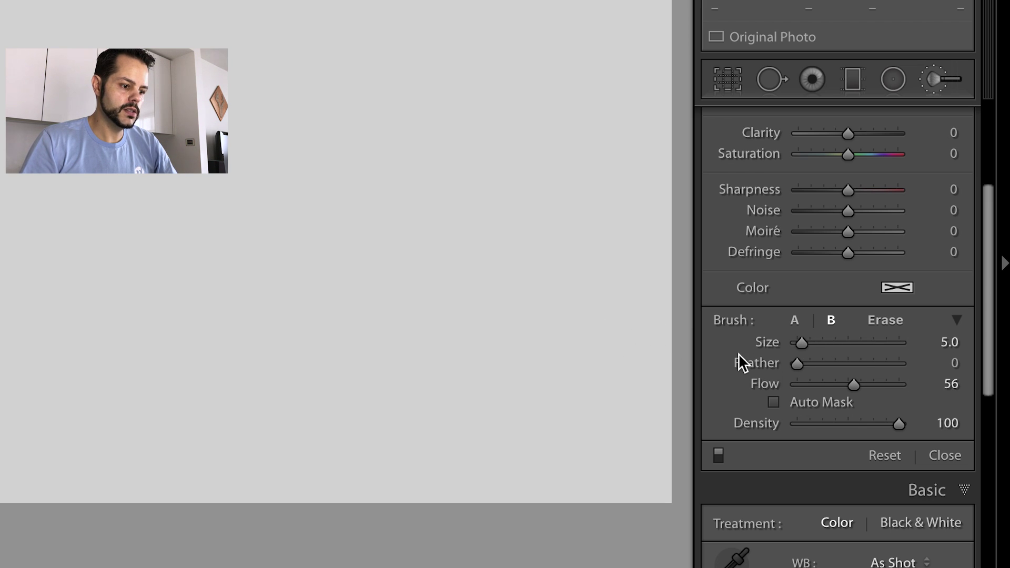
left_click(794, 321)
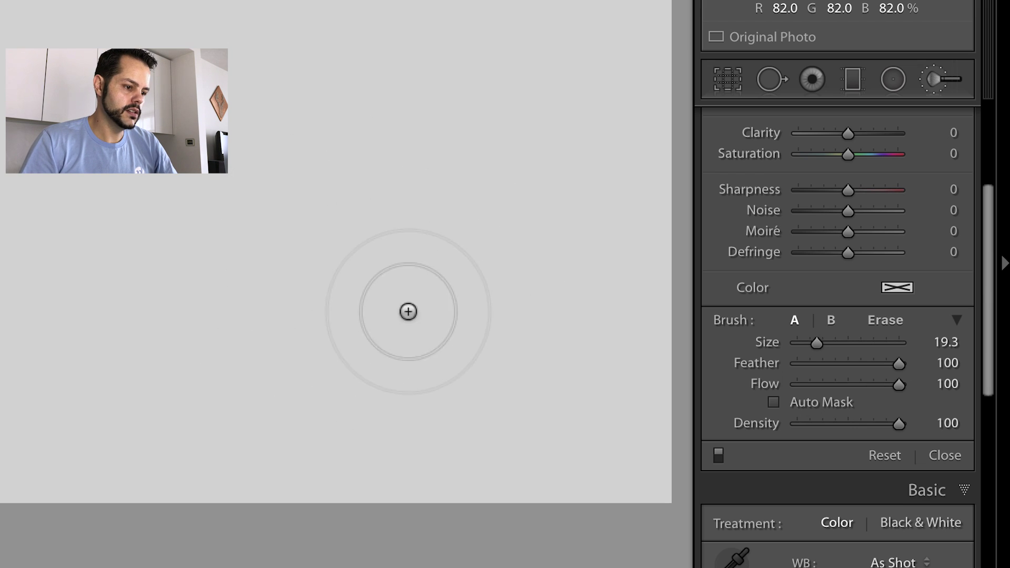
left_click(827, 318)
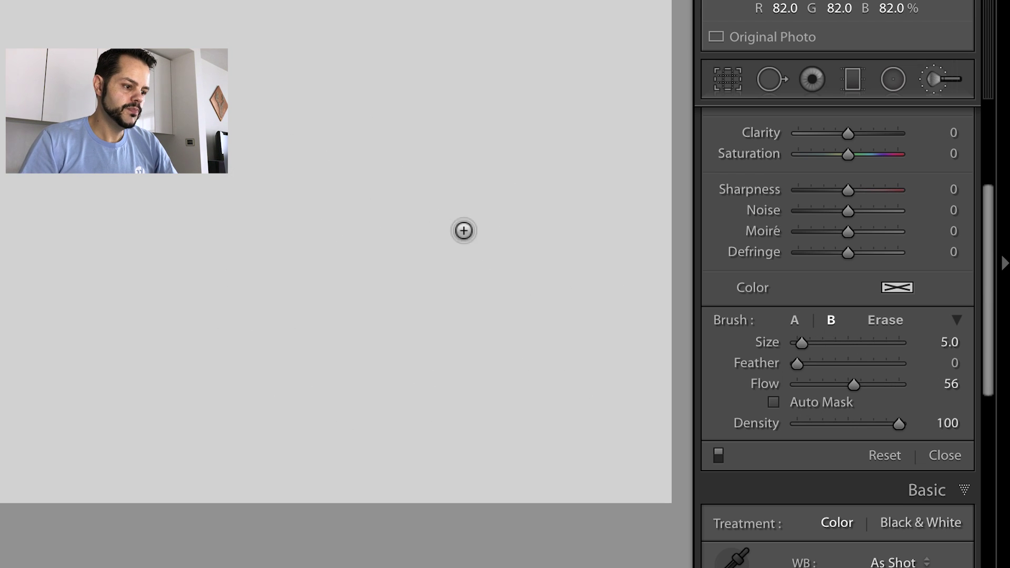
left_click(792, 322)
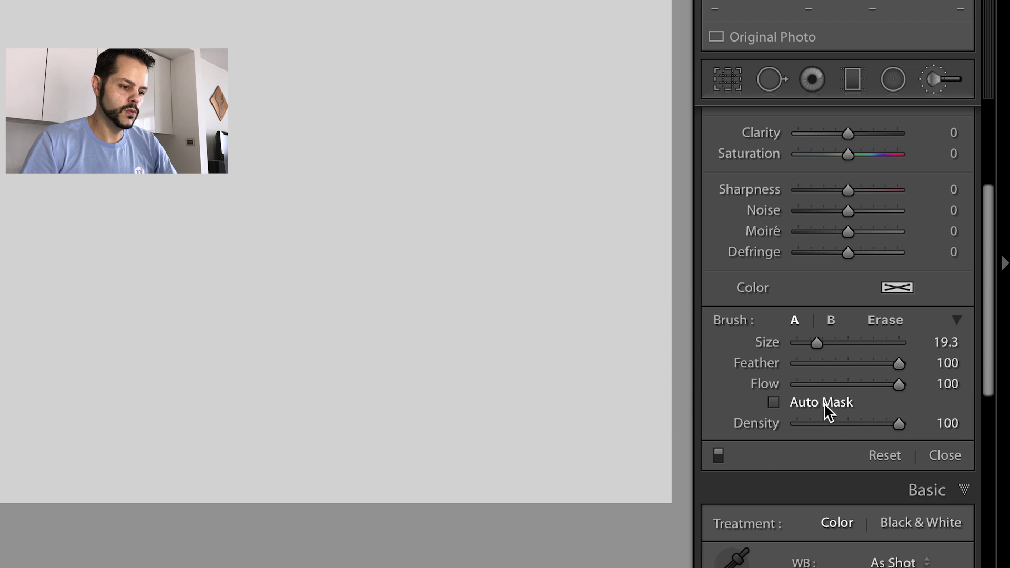
left_click(835, 320)
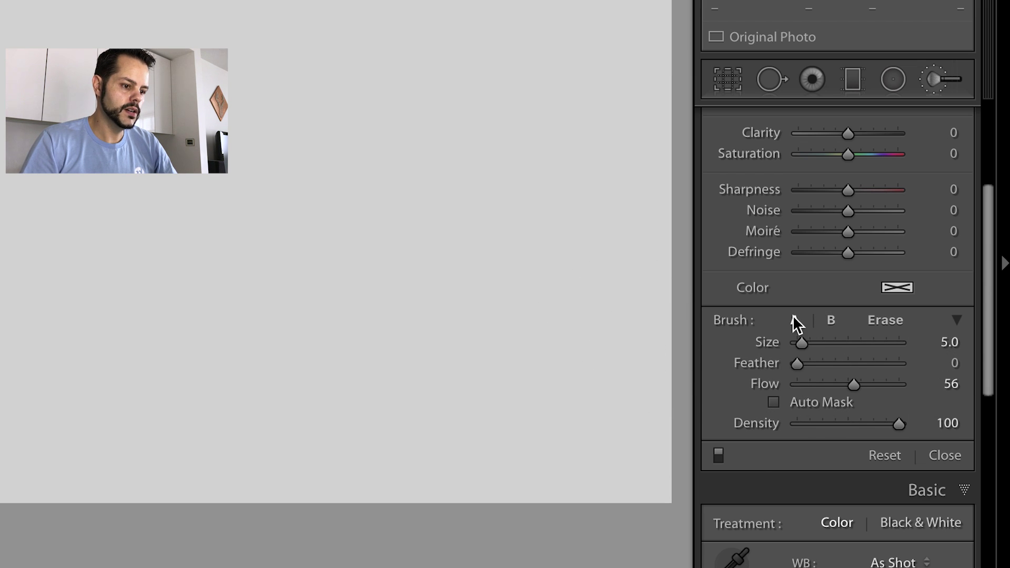
left_click(794, 317)
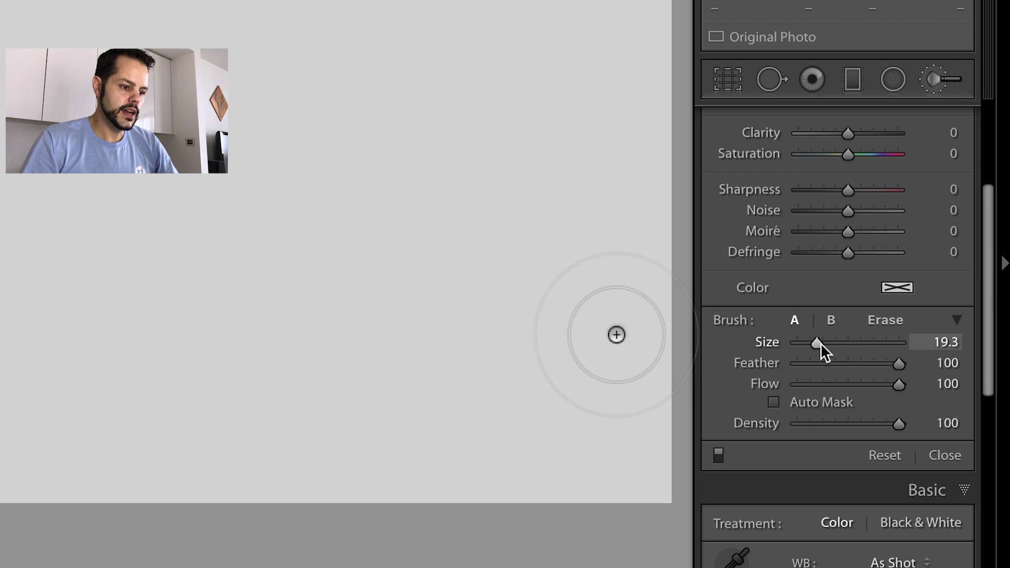
Enlarge brush A to size 23.7, keeping feather at 100 and flow at 100 after testing.
mouse_move(821, 343)
left_mouse_down()
mouse_move(852, 344)
mouse_move(825, 342)
left_mouse_up()
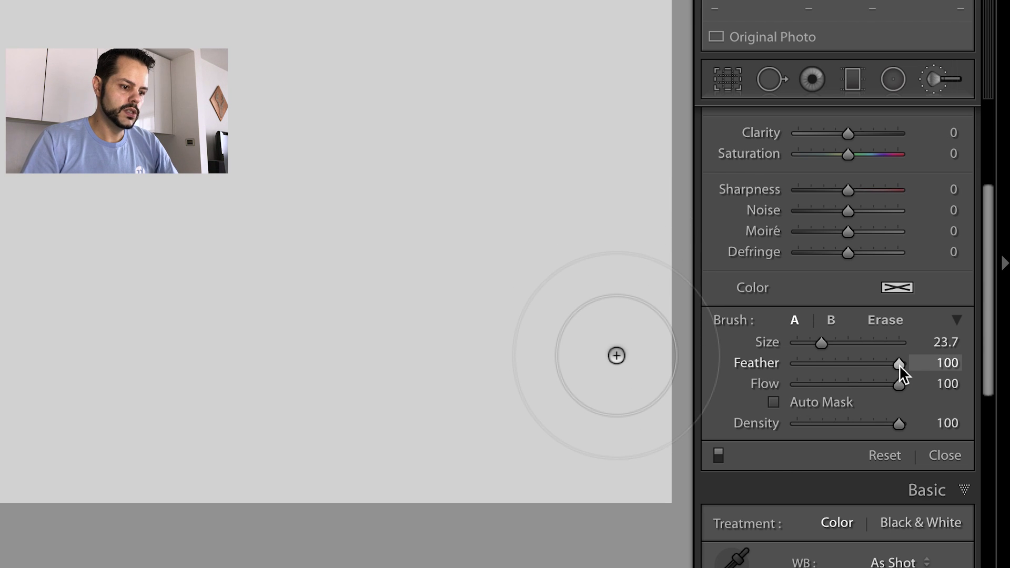
mouse_move(899, 364)
left_mouse_down()
mouse_move(812, 366)
mouse_move(903, 366)
left_mouse_up()
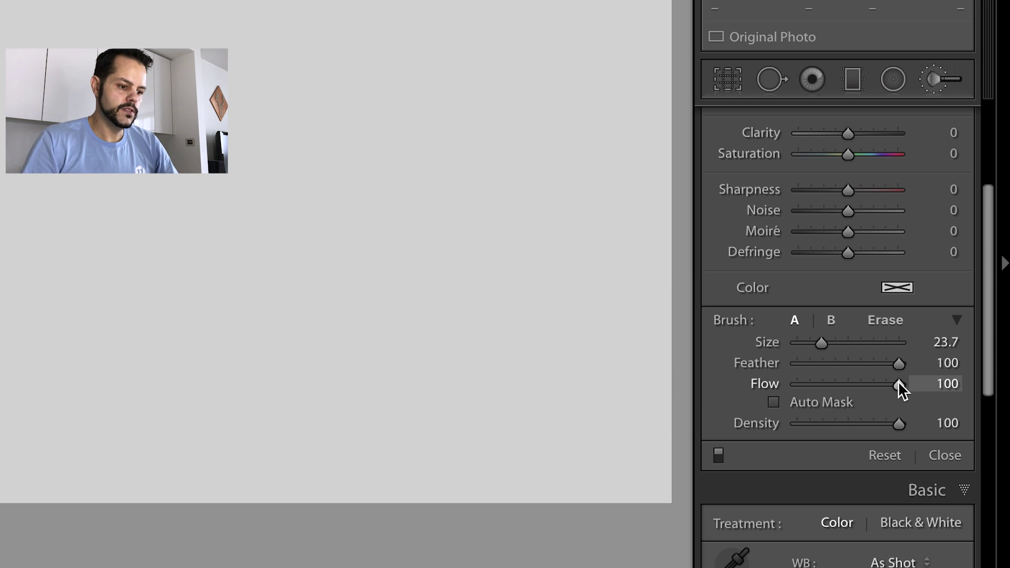
left_click(843, 384)
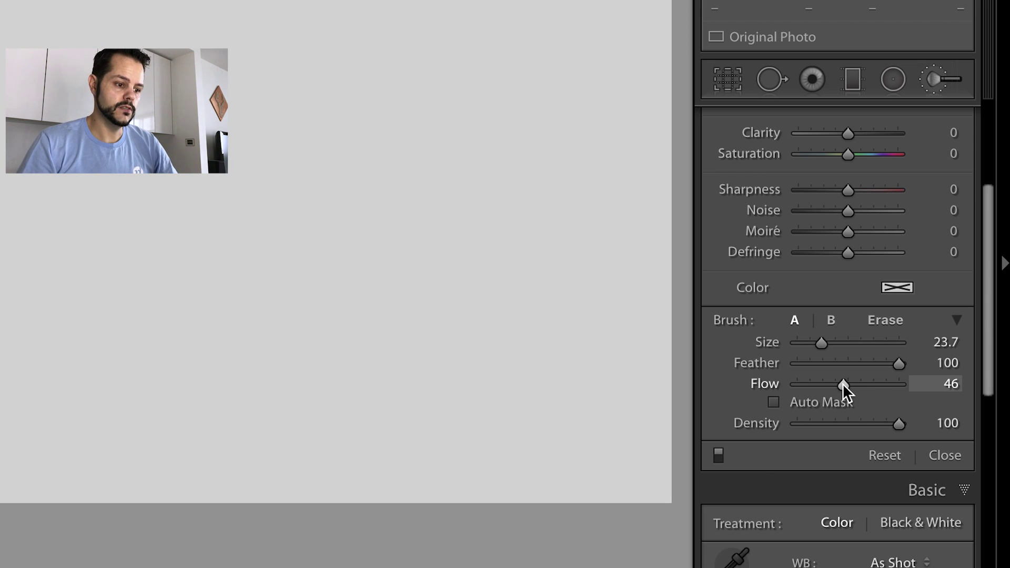
left_click_drag(842, 383, 930, 384)
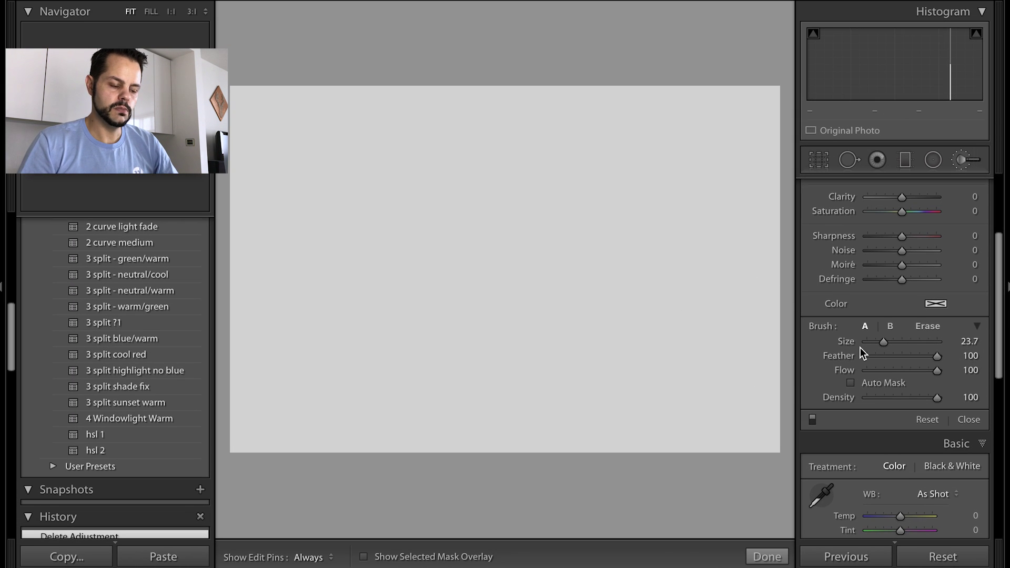
Reduce brush A size from 25.0 to 22.0 by scrolling over the canvas.
scroll(860, 348, "up", 5)
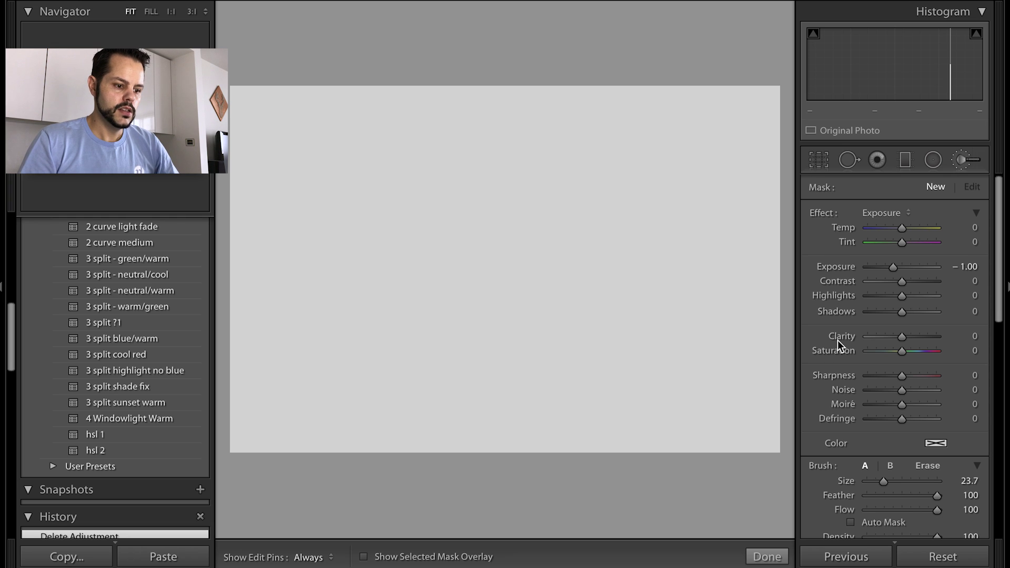
scroll(838, 340, "down", 2)
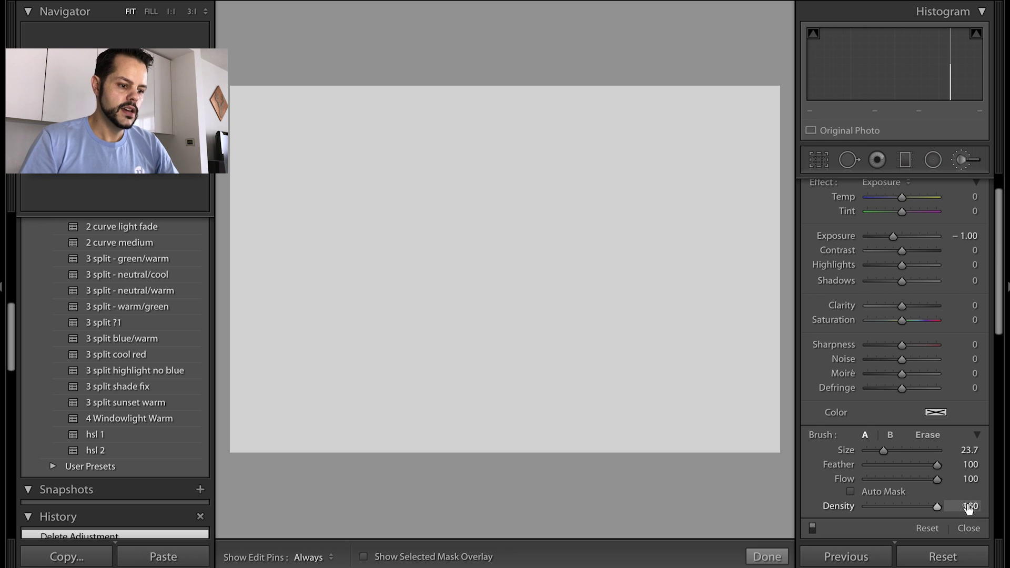
scroll(672, 284, "down", 3)
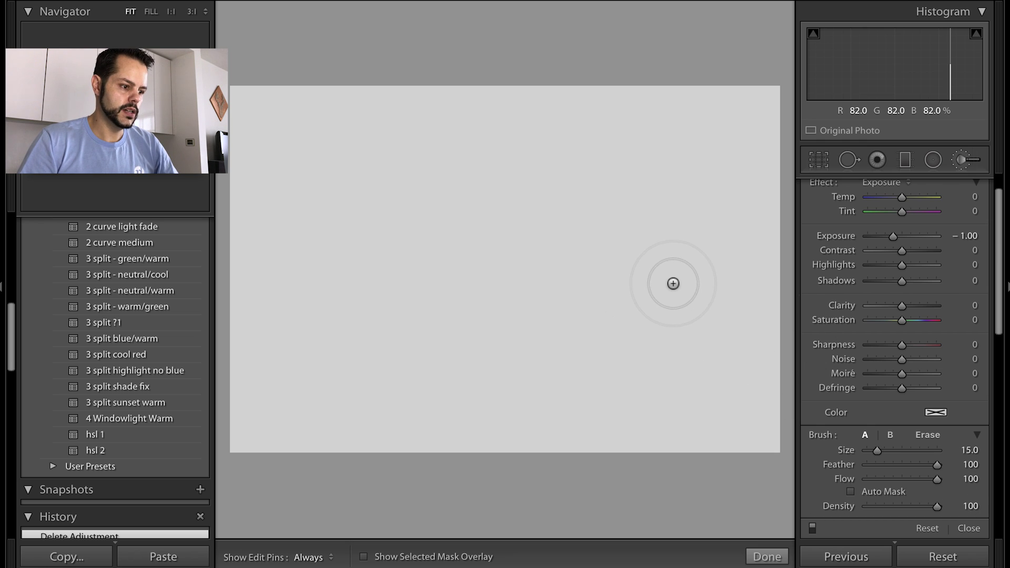
scroll(672, 283, "up", 3)
scroll(673, 284, "up", 1)
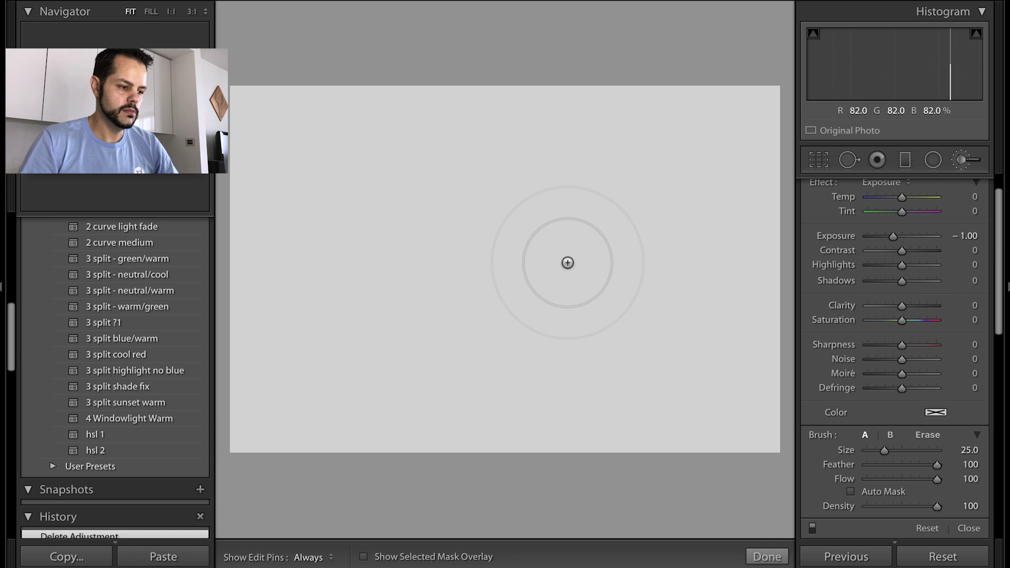
scroll(568, 263, "down", 2)
scroll(568, 262, "up", 2)
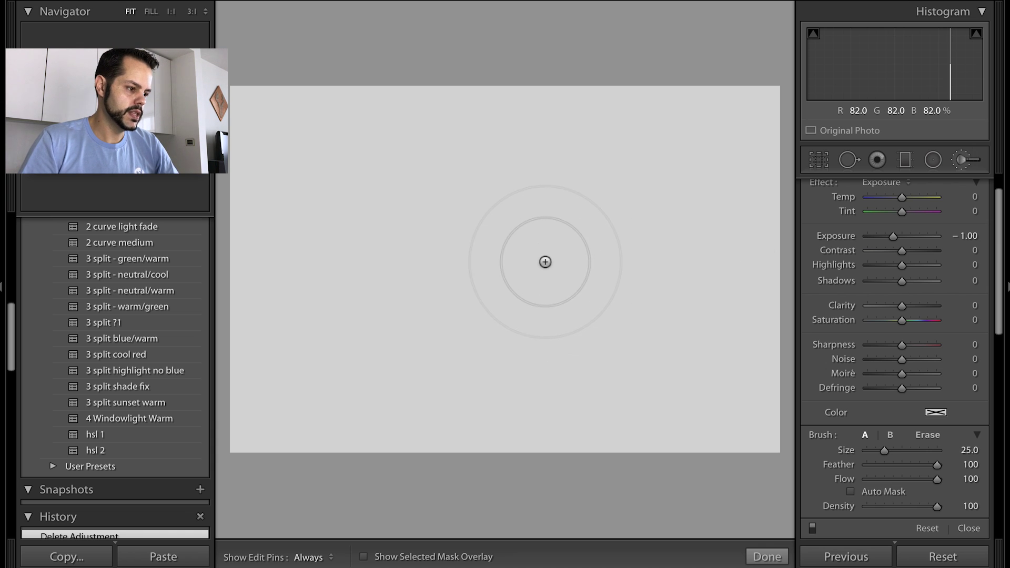
scroll(532, 249, "down", 3)
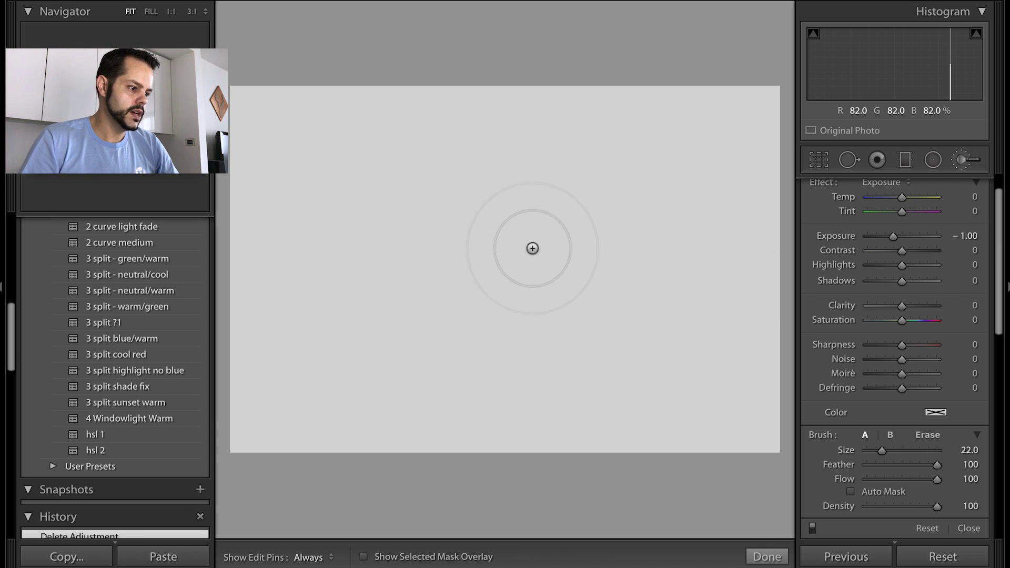
scroll(869, 450, "up", 4)
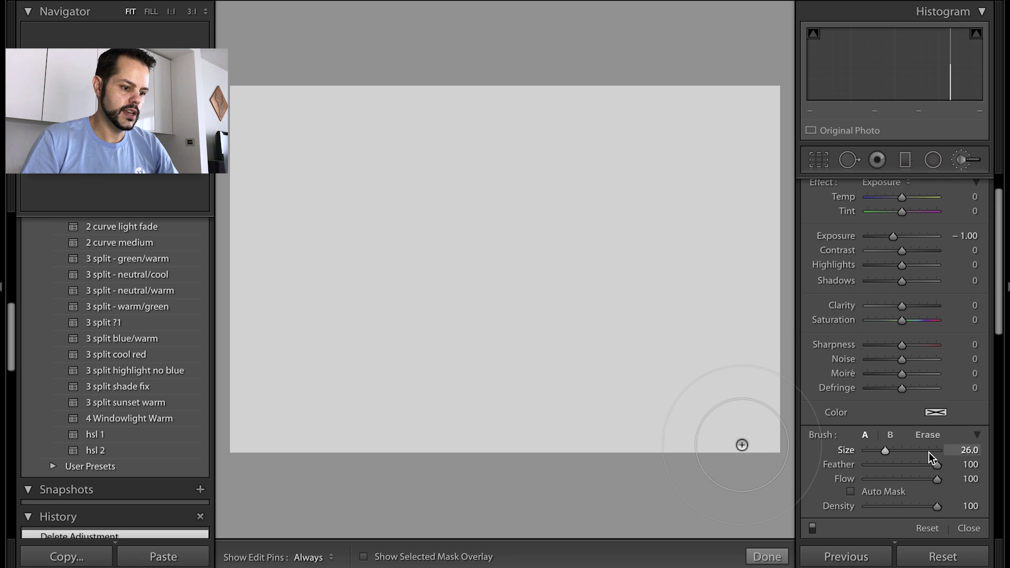
scroll(572, 266, "down", 9)
scroll(572, 266, "up", 4)
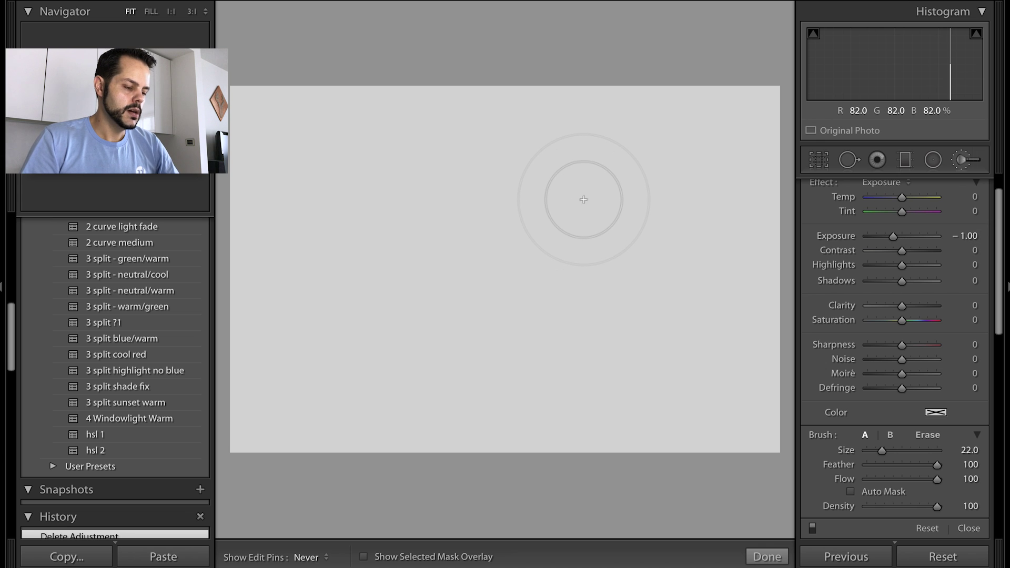
Paint a central darkening stroke, then set Feather 0 and paint a vertical stroke at right.
mouse_move(584, 199)
left_mouse_down()
mouse_move(471, 215)
mouse_move(426, 261)
mouse_move(483, 339)
mouse_move(554, 336)
mouse_move(604, 313)
mouse_move(554, 264)
mouse_move(451, 268)
mouse_move(519, 244)
left_mouse_up()
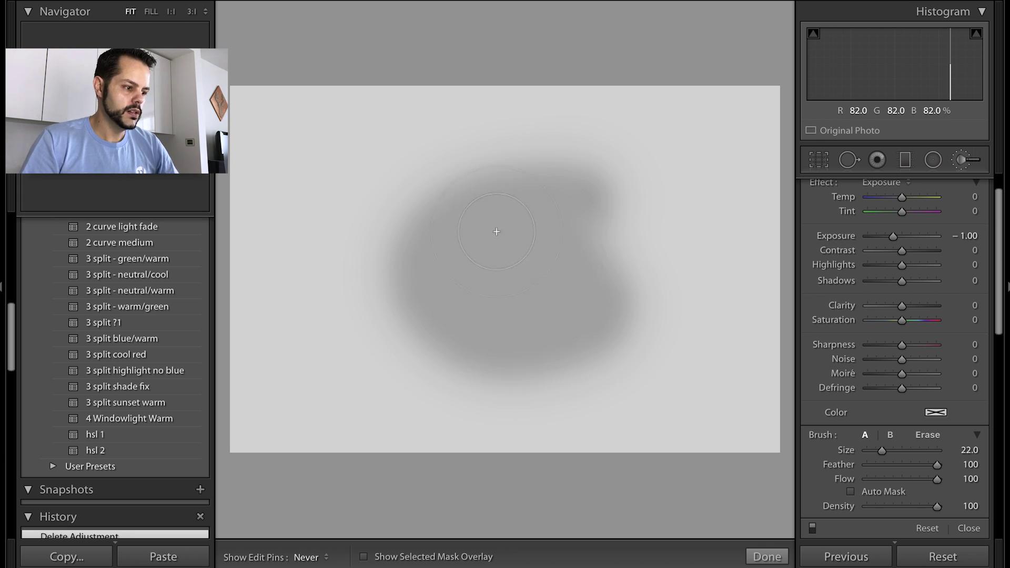
key("ctrl+z")
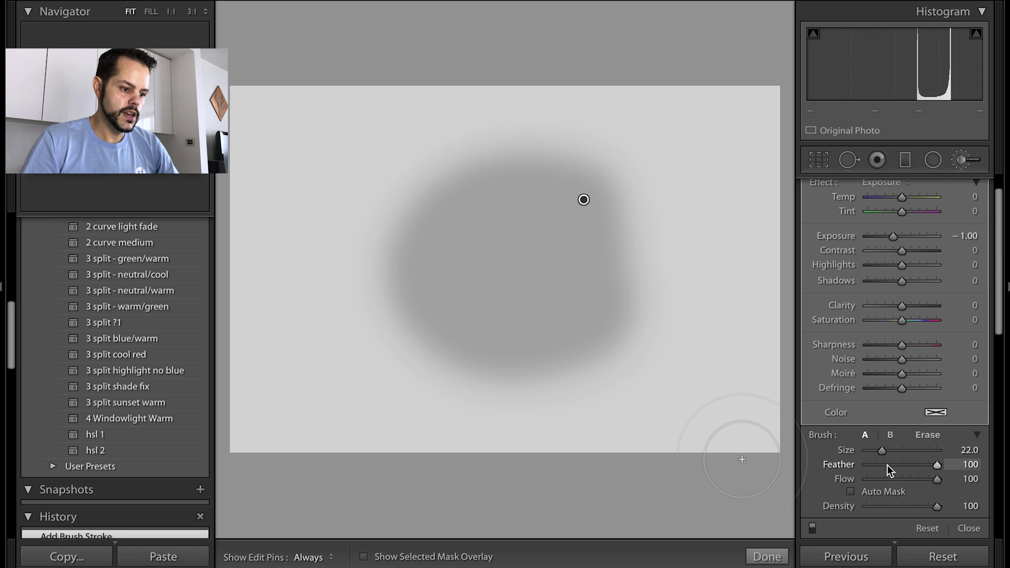
left_click_drag(887, 465, 866, 465)
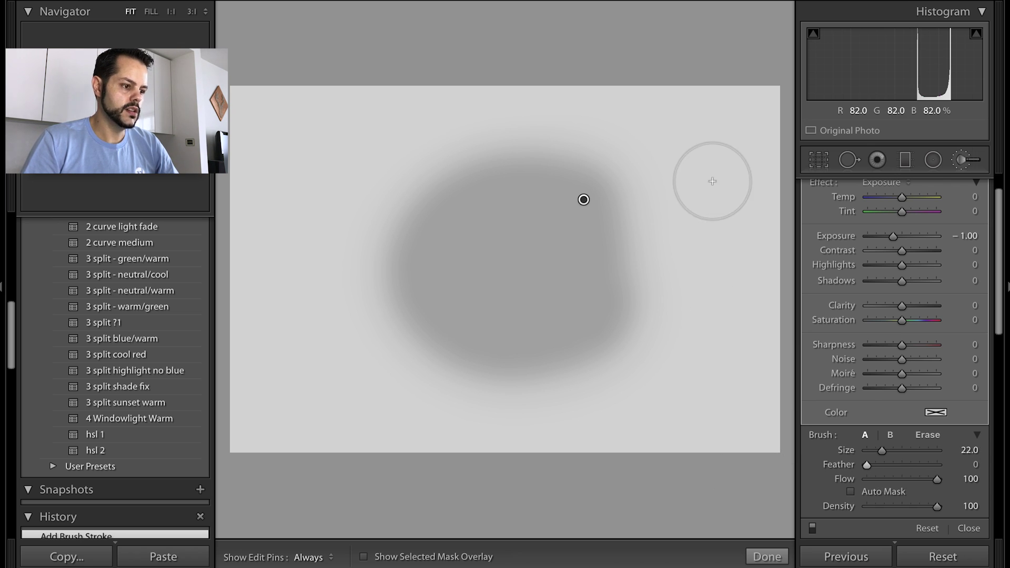
key("h")
mouse_move(711, 178)
left_mouse_down()
mouse_move(713, 321)
mouse_move(712, 181)
mouse_move(706, 320)
mouse_move(707, 201)
mouse_move(655, 117)
left_mouse_up()
key("h")
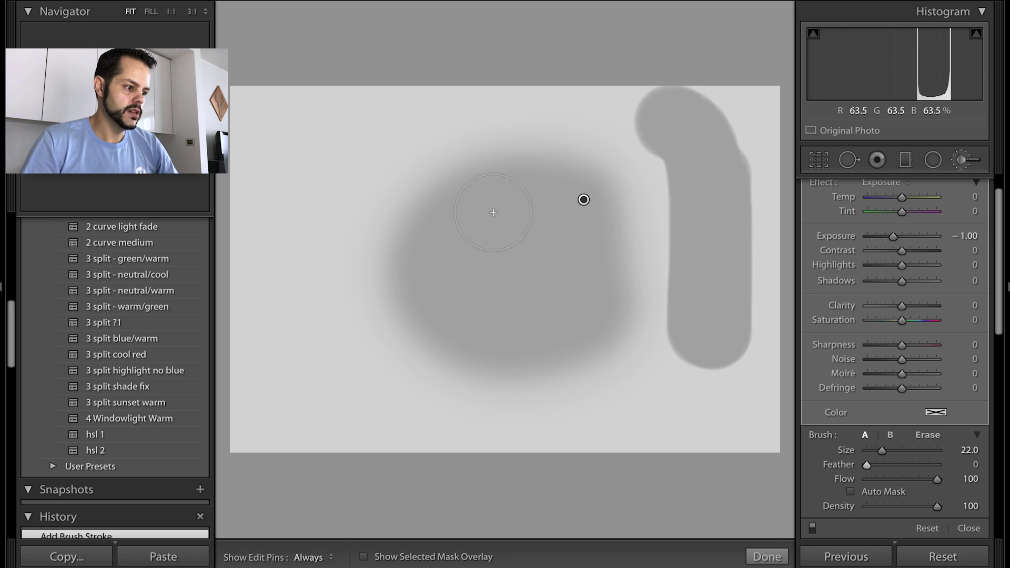
At flow 46, paint a diagonal darkening stroke at the top left.
left_click(898, 480)
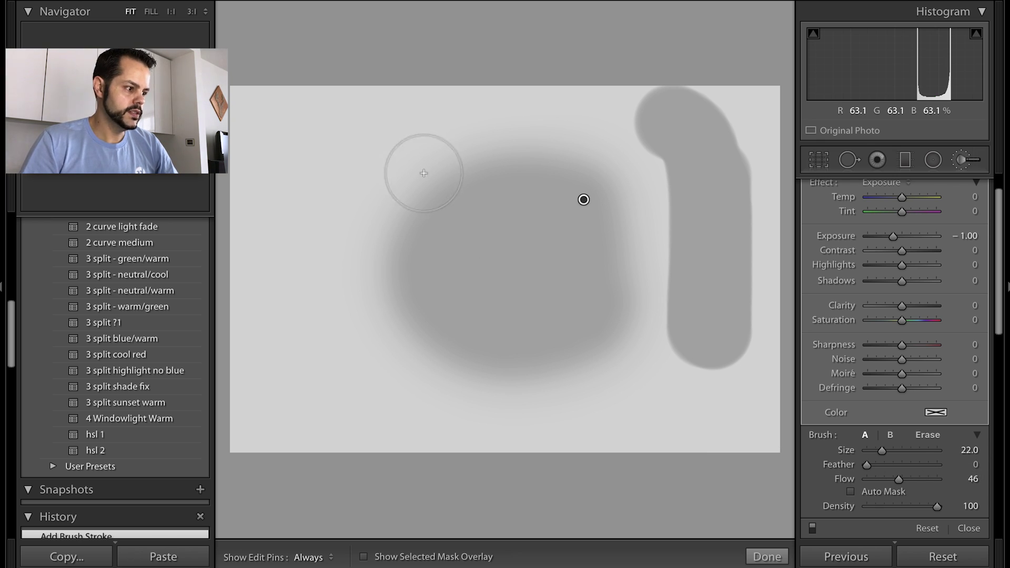
key("h")
mouse_move(338, 147)
left_mouse_down()
mouse_move(307, 184)
mouse_move(313, 238)
mouse_move(312, 211)
mouse_move(362, 147)
mouse_move(343, 143)
mouse_move(263, 248)
mouse_move(393, 79)
mouse_move(295, 220)
mouse_move(355, 133)
left_mouse_up()
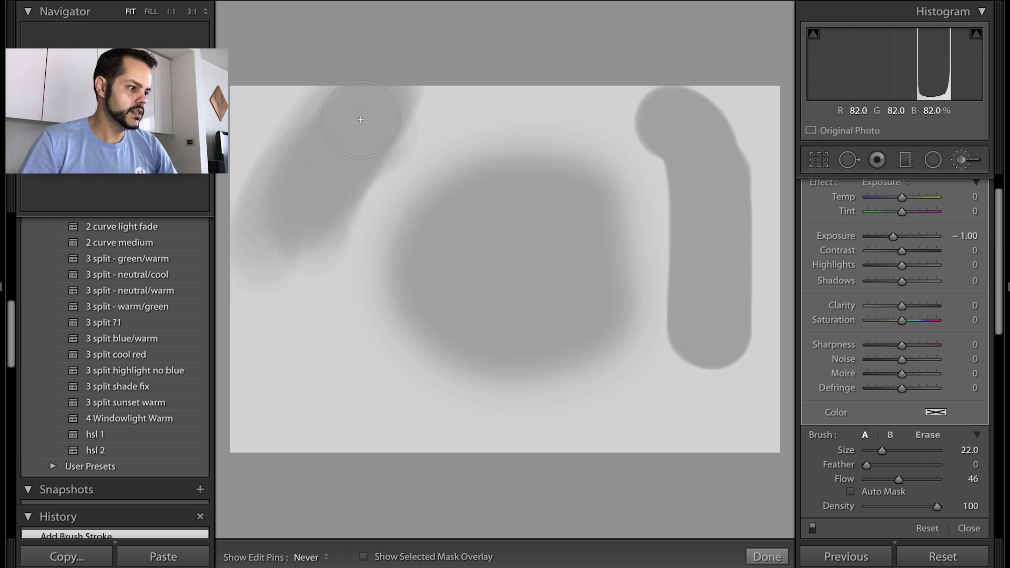
key("h")
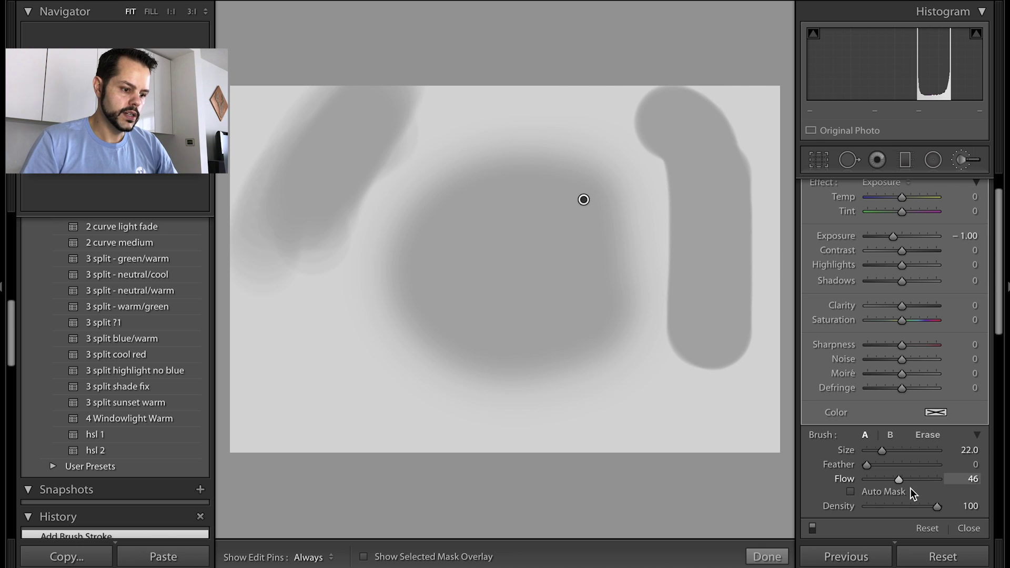
With flow 100 and density 43, paint lower-left and lower-right strokes, then switch to Erase.
left_click(938, 480)
left_click(897, 507)
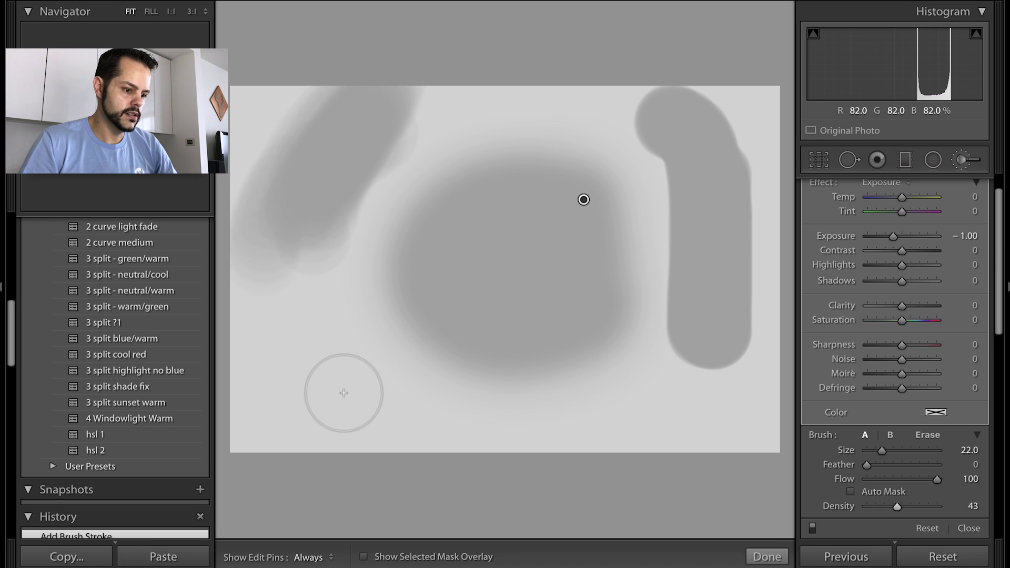
key("h")
mouse_move(343, 393)
left_mouse_down()
mouse_move(308, 373)
mouse_move(364, 407)
mouse_move(314, 366)
mouse_move(343, 390)
mouse_move(490, 423)
mouse_move(346, 417)
mouse_move(440, 430)
mouse_move(281, 439)
mouse_move(550, 448)
mouse_move(283, 456)
left_mouse_up()
key("h")
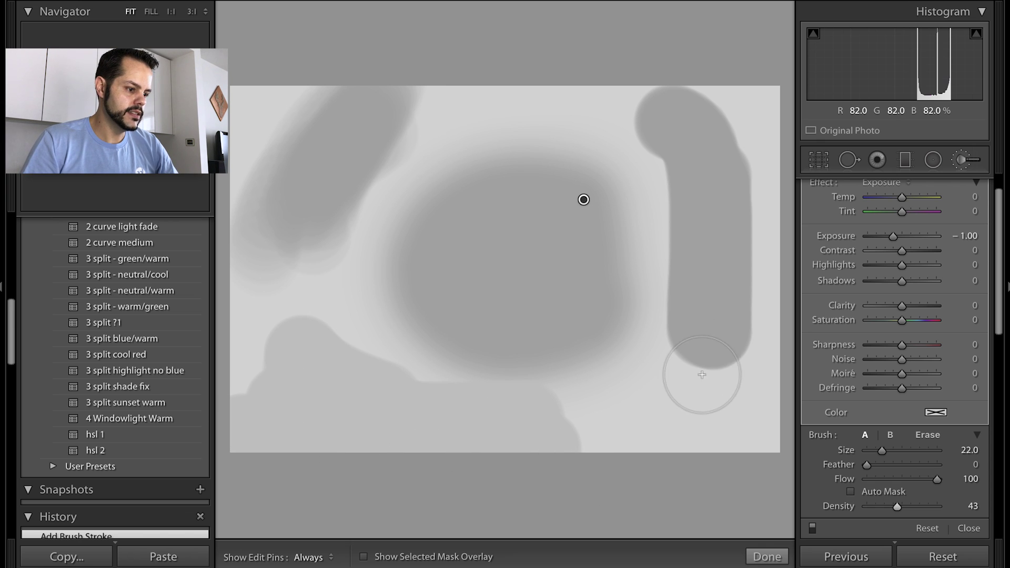
key("h")
mouse_move(690, 398)
left_mouse_down()
mouse_move(648, 416)
mouse_move(646, 430)
mouse_move(680, 420)
mouse_move(691, 469)
mouse_move(642, 463)
mouse_move(637, 447)
mouse_move(661, 433)
mouse_move(684, 452)
mouse_move(630, 471)
mouse_move(649, 420)
mouse_move(673, 470)
mouse_move(639, 458)
mouse_move(666, 420)
mouse_move(674, 431)
mouse_move(643, 456)
left_mouse_up()
key("h")
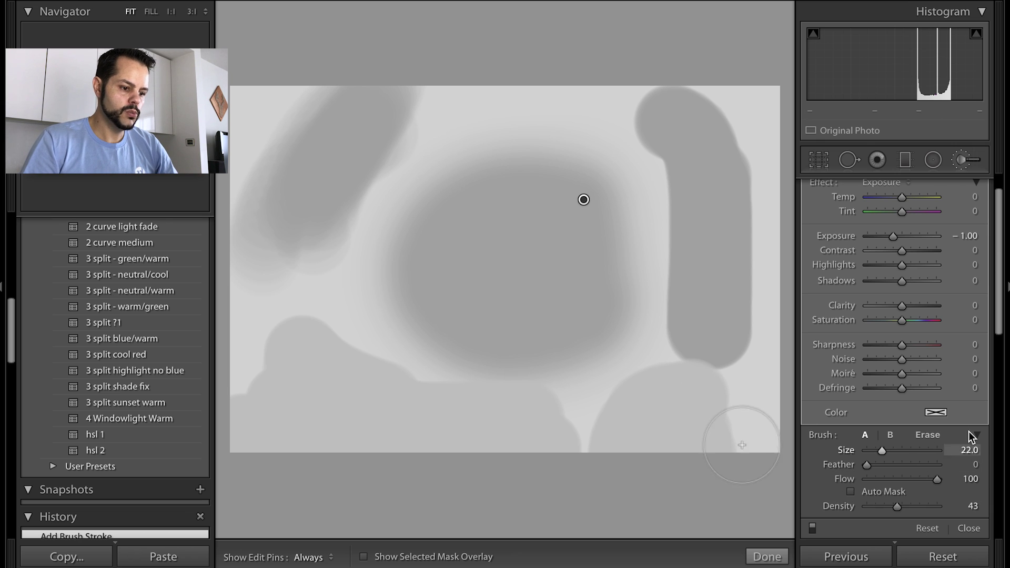
left_click(933, 438)
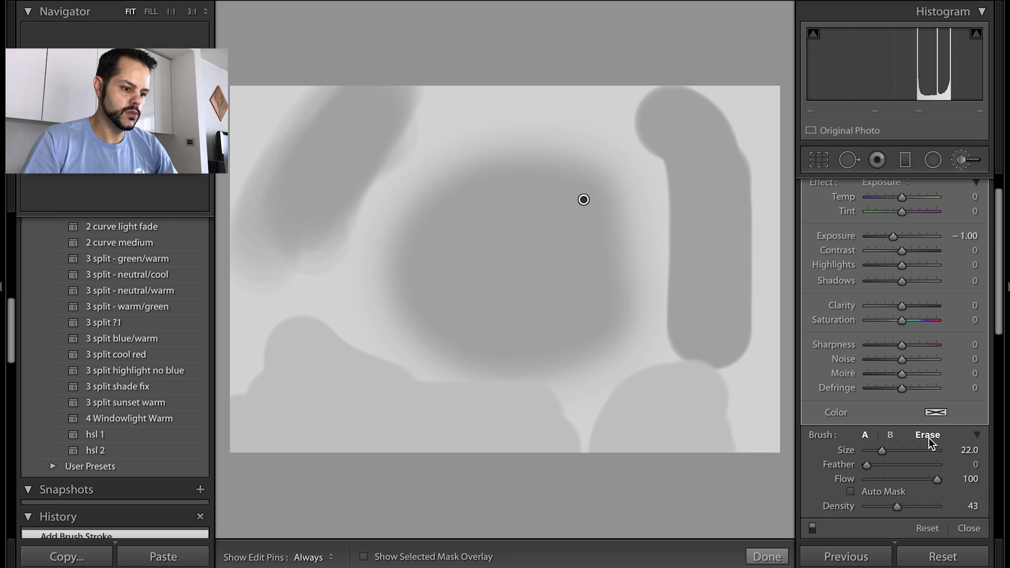
Erase the right vertical stroke and bottom-right patch with a size 10, feather 100 eraser.
left_click(929, 437)
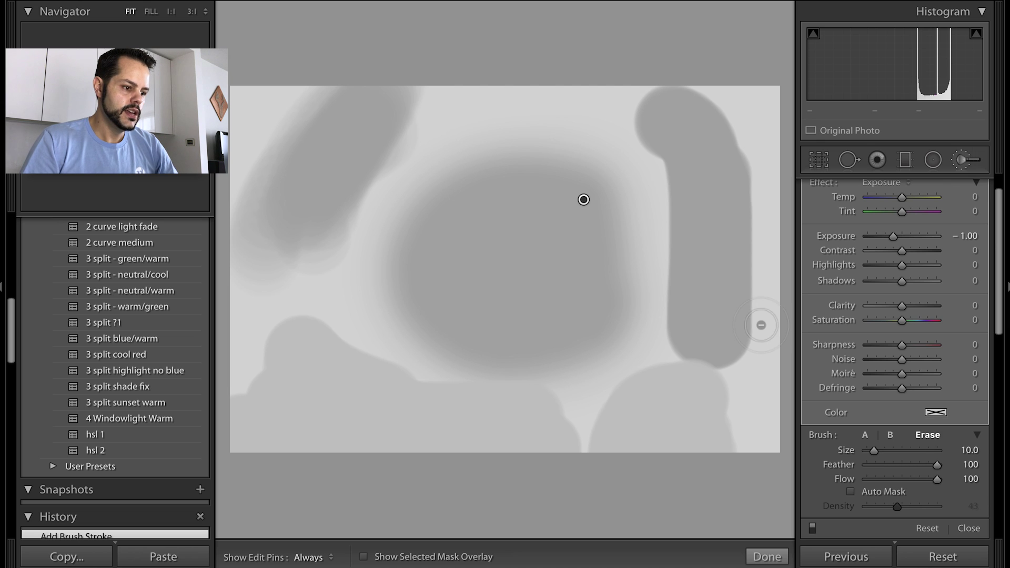
key("h")
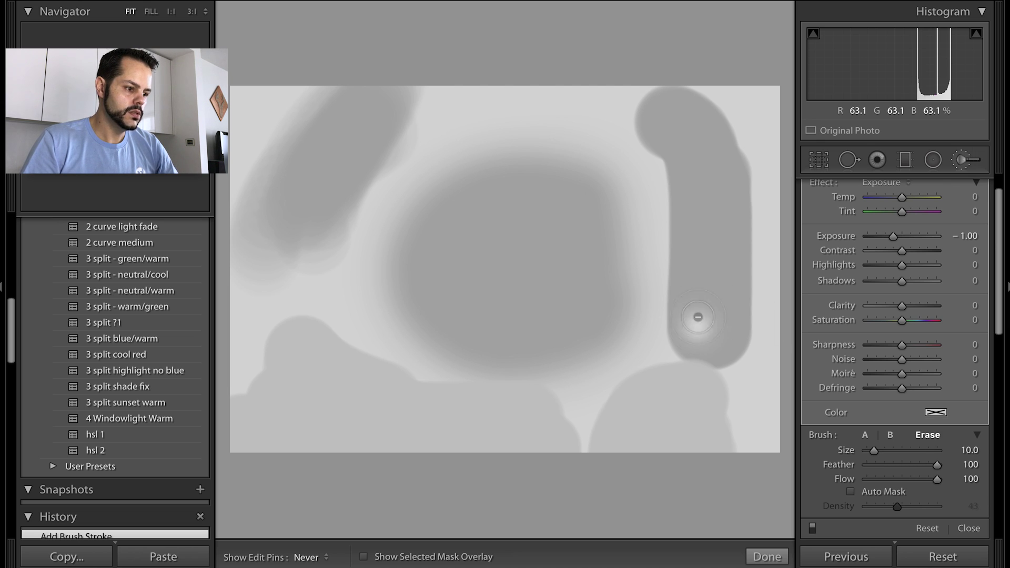
mouse_move(693, 323)
left_mouse_down()
mouse_move(706, 275)
mouse_move(701, 352)
mouse_move(704, 213)
mouse_move(716, 385)
mouse_move(738, 266)
mouse_move(737, 371)
mouse_move(739, 272)
mouse_move(745, 330)
mouse_move(746, 246)
mouse_move(743, 299)
mouse_move(728, 272)
mouse_move(747, 207)
mouse_move(747, 228)
mouse_move(757, 141)
mouse_move(723, 312)
mouse_move(723, 139)
mouse_move(714, 218)
mouse_move(707, 133)
mouse_move(684, 86)
mouse_move(667, 94)
mouse_move(689, 99)
mouse_move(617, 113)
mouse_move(713, 162)
mouse_move(690, 168)
mouse_move(699, 180)
mouse_move(690, 215)
mouse_move(654, 274)
mouse_move(676, 196)
mouse_move(707, 232)
mouse_move(664, 354)
left_mouse_up()
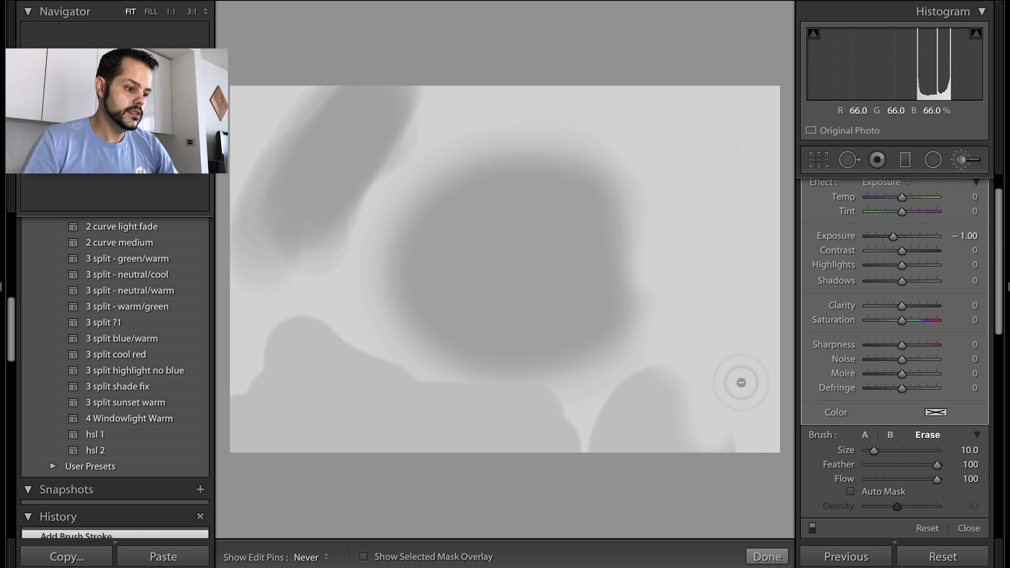
key("h")
key("h")
mouse_move(676, 413)
left_mouse_down()
mouse_move(685, 441)
mouse_move(602, 428)
mouse_move(688, 407)
mouse_move(613, 440)
left_mouse_up()
key("h")
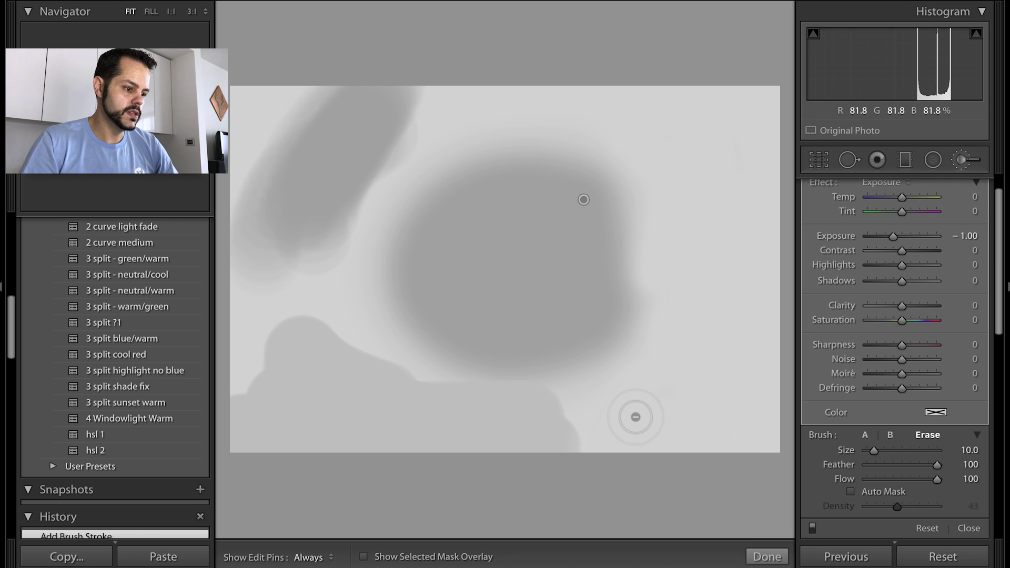
With the red mask overlay shown, erase a hook-shaped area from the central darkened blob.
left_click(364, 557)
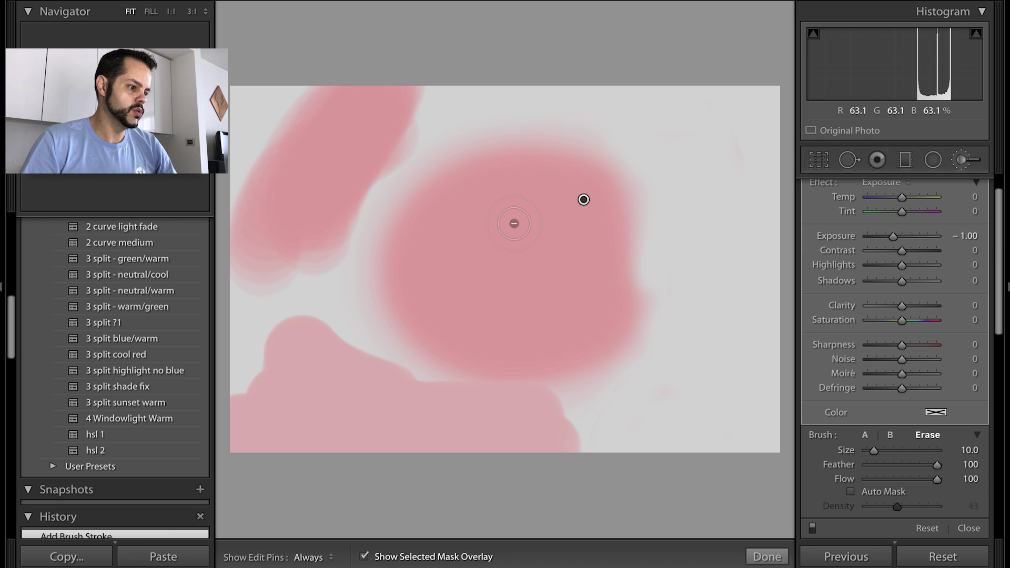
key("h")
left_click_drag(559, 142, 501, 216)
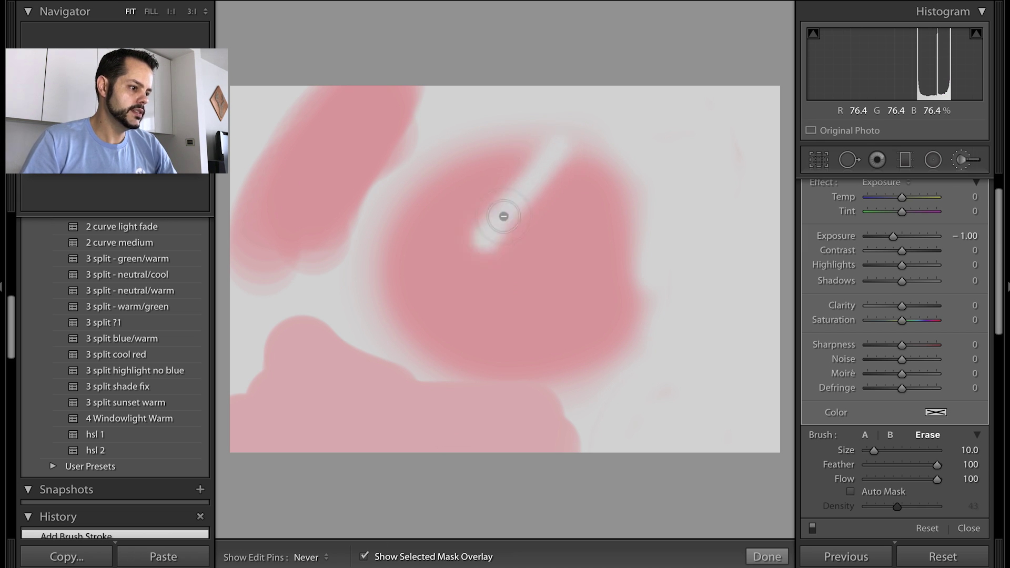
mouse_move(535, 137)
left_mouse_down()
mouse_move(478, 216)
mouse_move(605, 163)
mouse_move(524, 169)
mouse_move(544, 217)
mouse_move(588, 178)
mouse_move(581, 163)
mouse_move(570, 264)
mouse_move(464, 312)
mouse_move(440, 264)
left_mouse_up()
key("h")
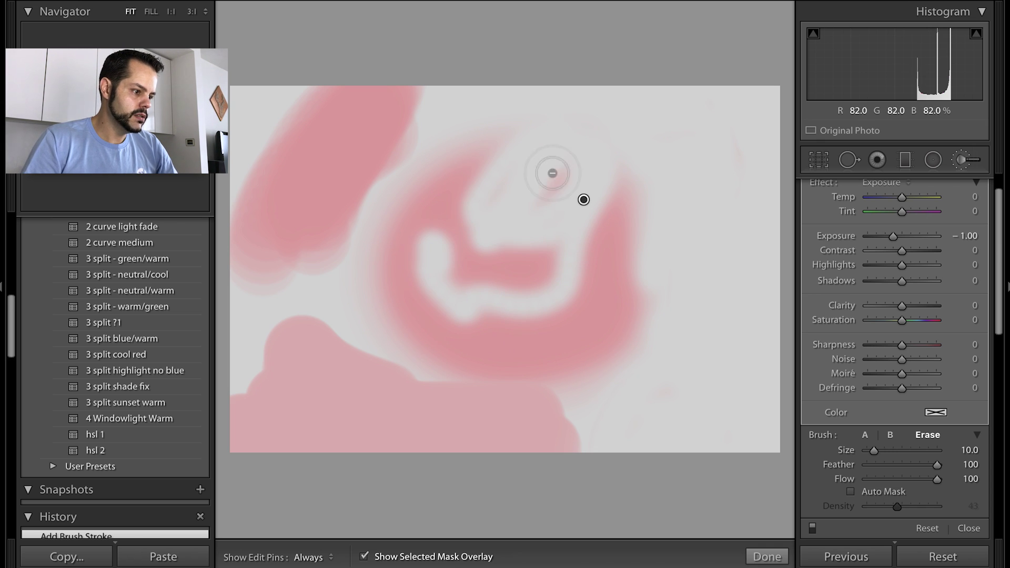
left_click(365, 559)
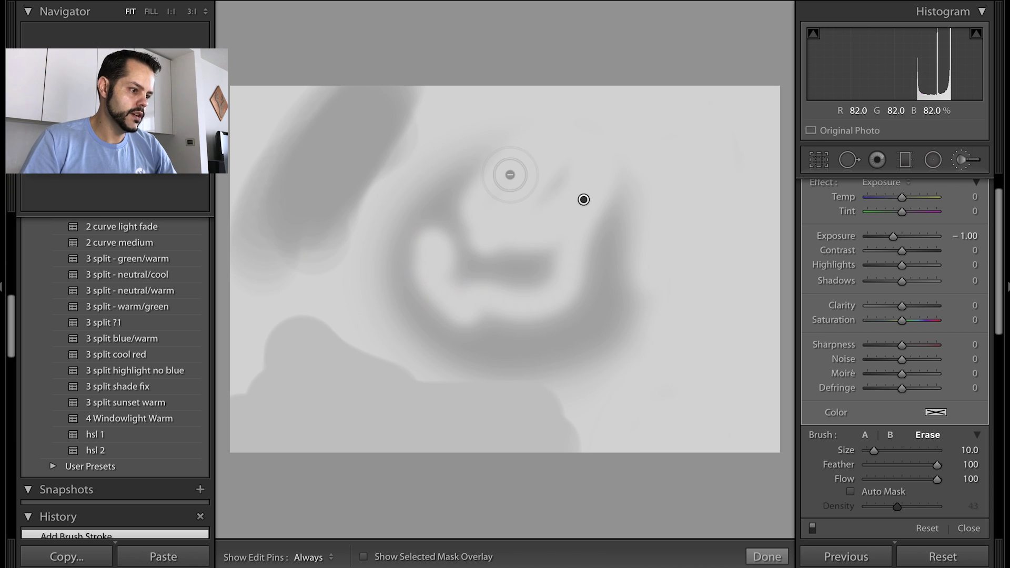
Create a second brush adjustment at Exposure 1.51 and paint a bright stroke down the right.
scroll(844, 290, "up", 2)
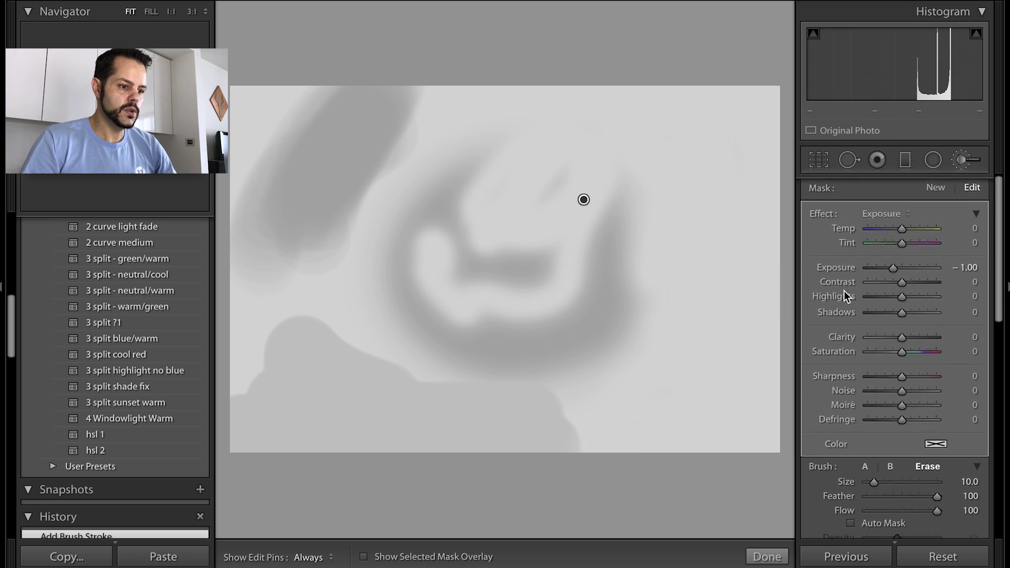
left_click(939, 189)
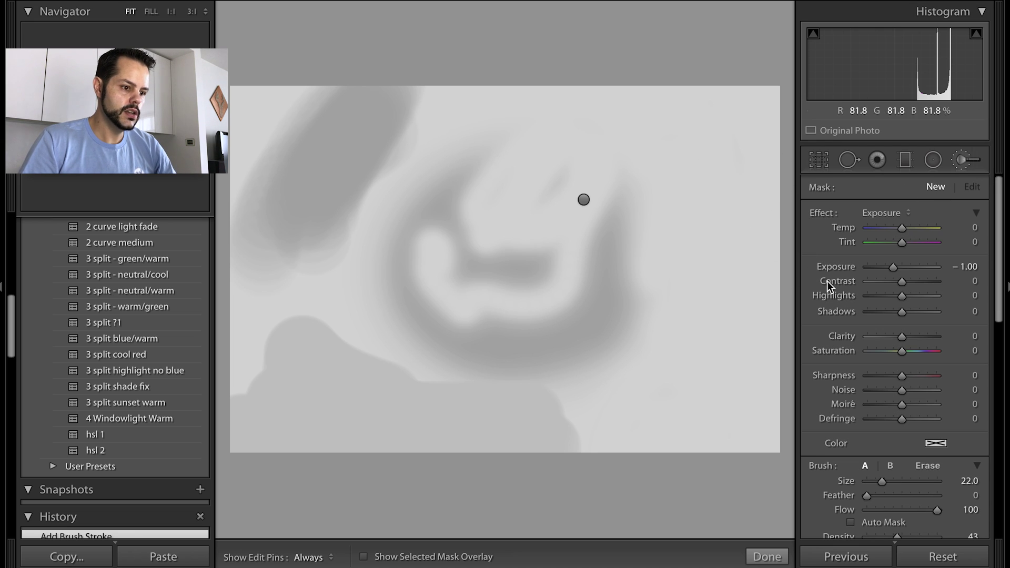
left_click(914, 268)
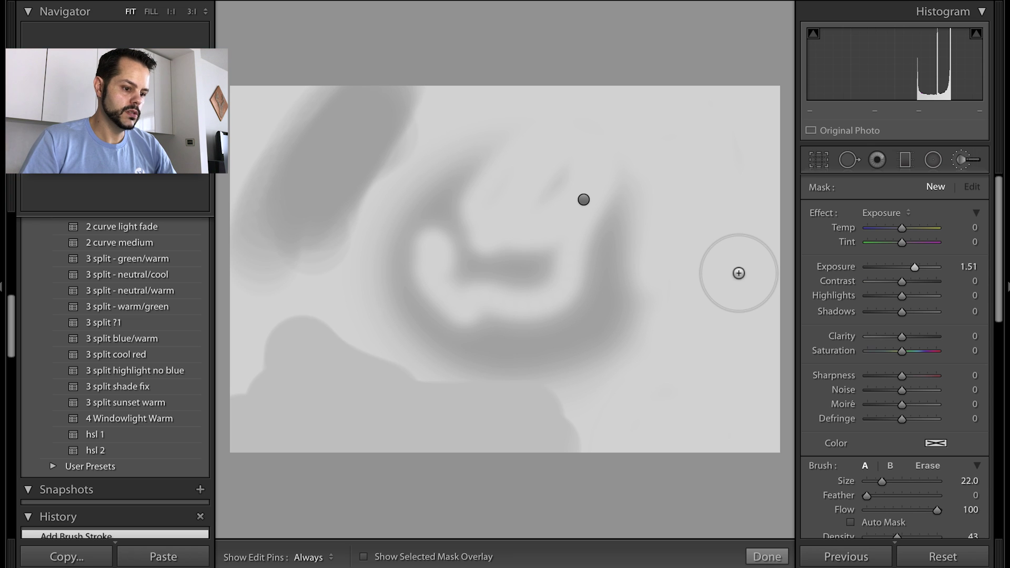
key("h")
mouse_move(738, 273)
left_mouse_down()
mouse_move(719, 141)
mouse_move(731, 210)
mouse_move(707, 355)
mouse_move(721, 337)
mouse_move(737, 394)
mouse_move(754, 284)
mouse_move(753, 360)
mouse_move(768, 100)
mouse_move(749, 144)
mouse_move(670, 102)
mouse_move(713, 100)
mouse_move(605, 103)
left_mouse_up()
key("h")
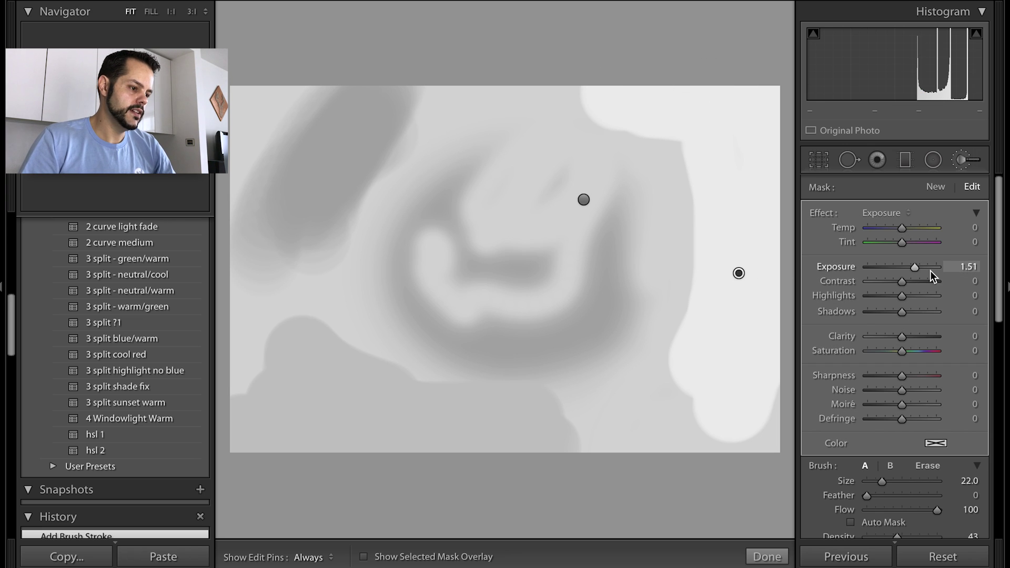
Switch the brush to Erase, hiding and then showing the edit pins.
left_click(929, 467)
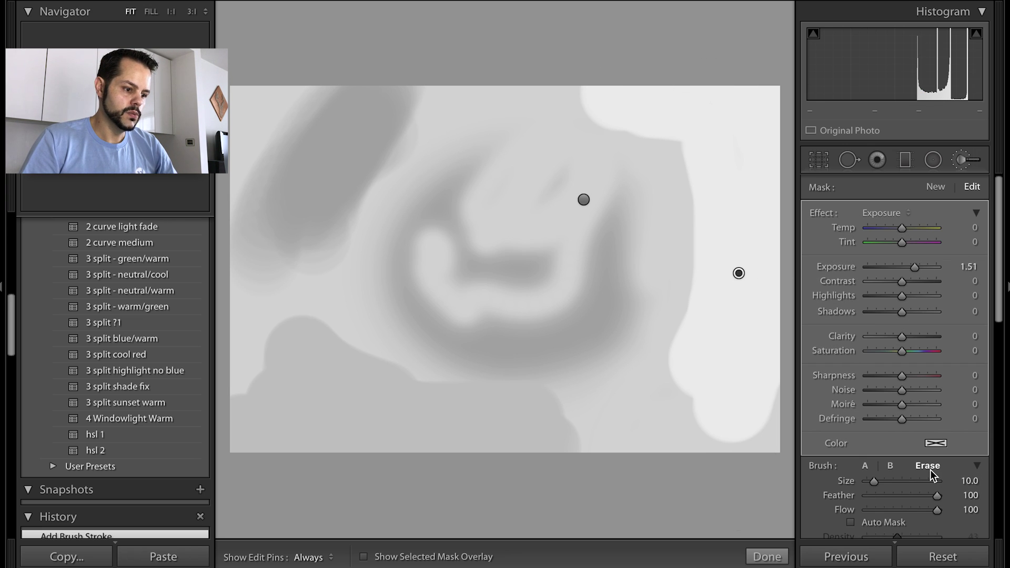
key("h")
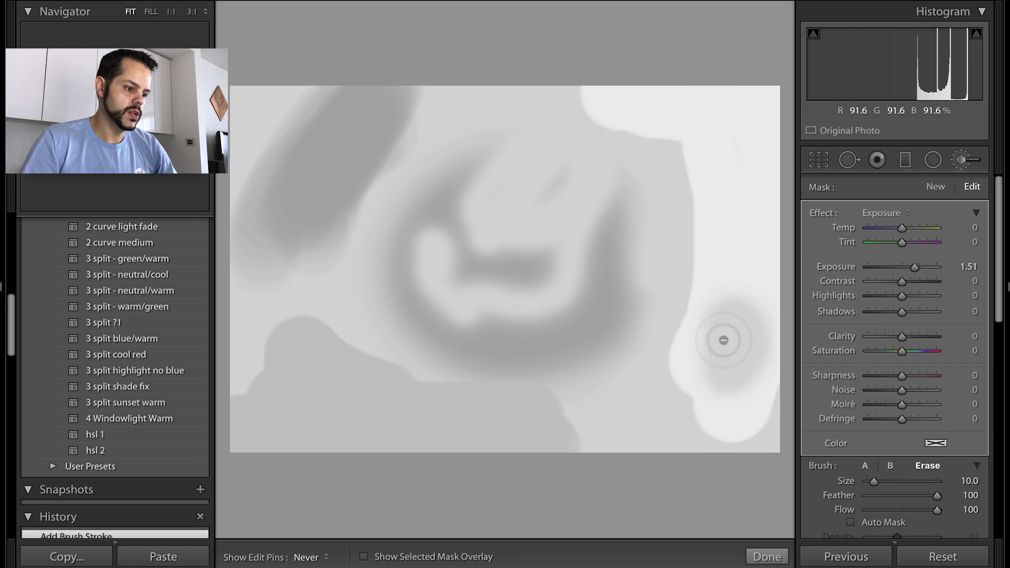
key("h")
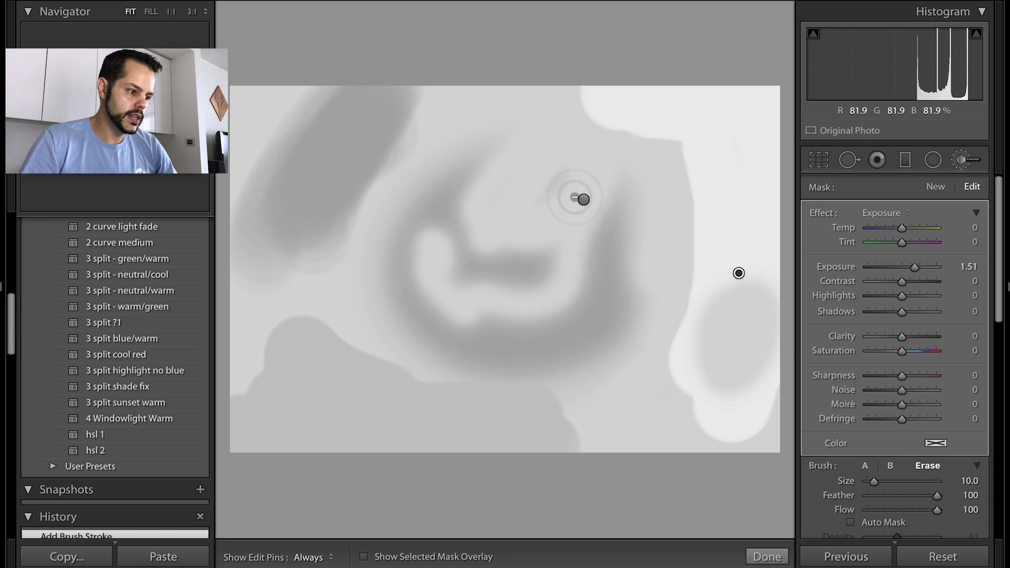
Select the -1.00 exposure pin and preview its mask as a red overlay, then hide it.
left_click(584, 200)
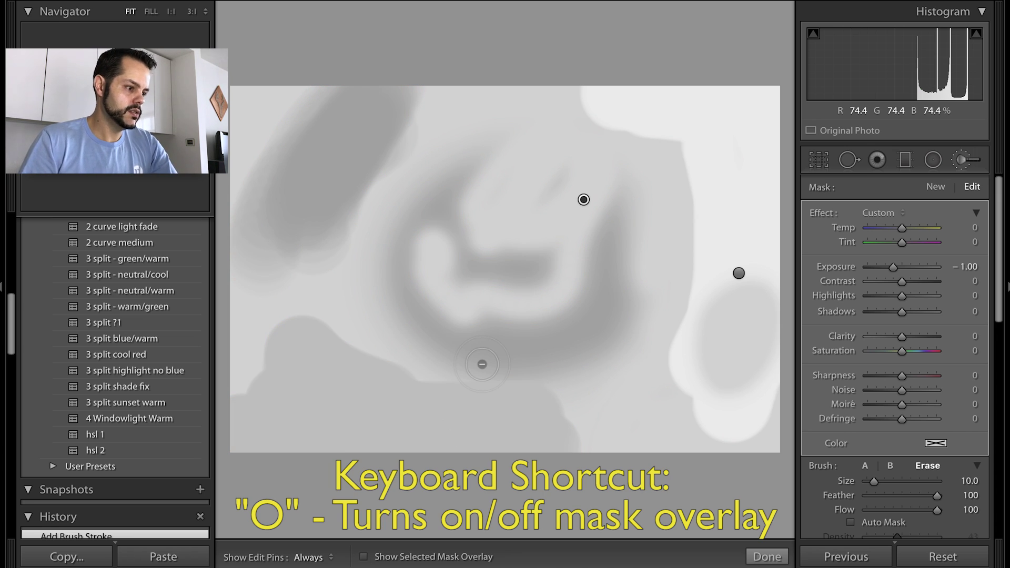
key("o")
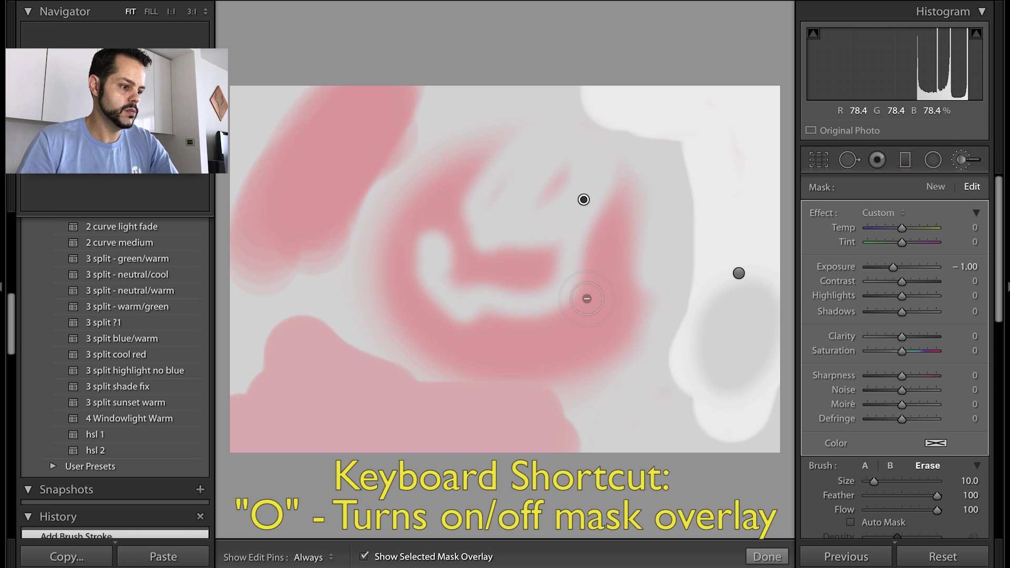
left_click(363, 557)
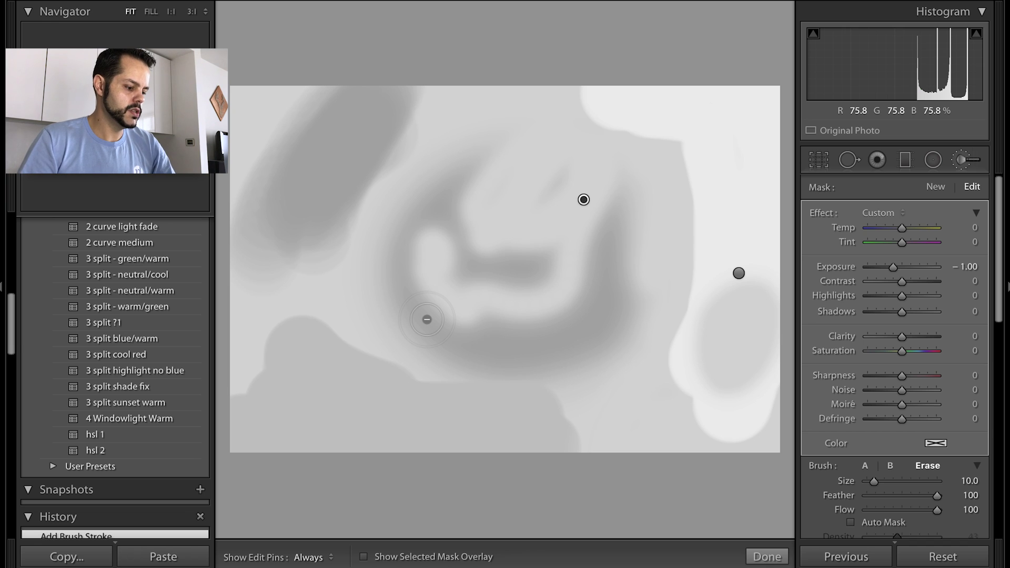
Return to the Library grid and open wedding photo _JBP5834 in Develop.
key("g")
left_click(454, 140)
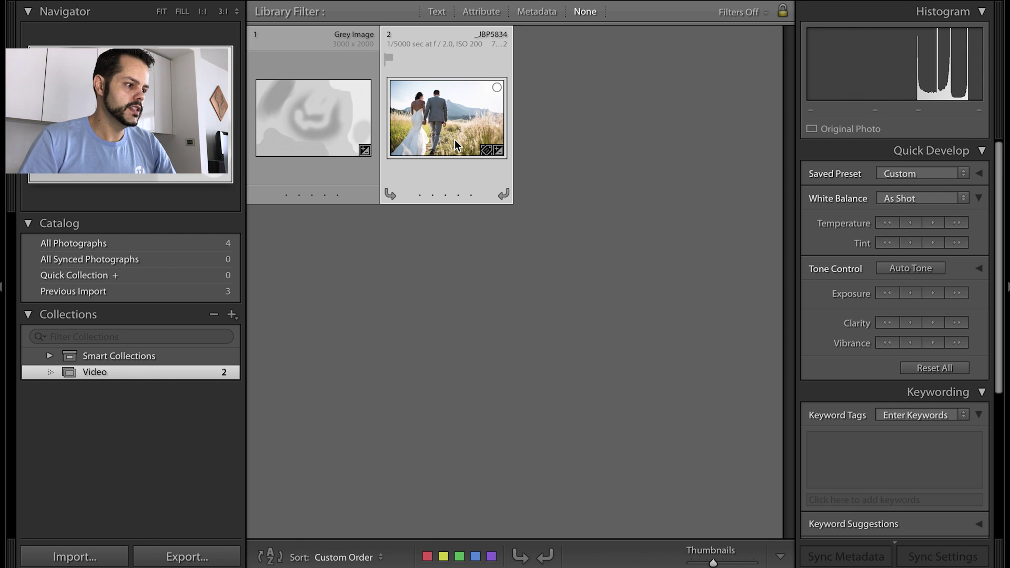
key("d")
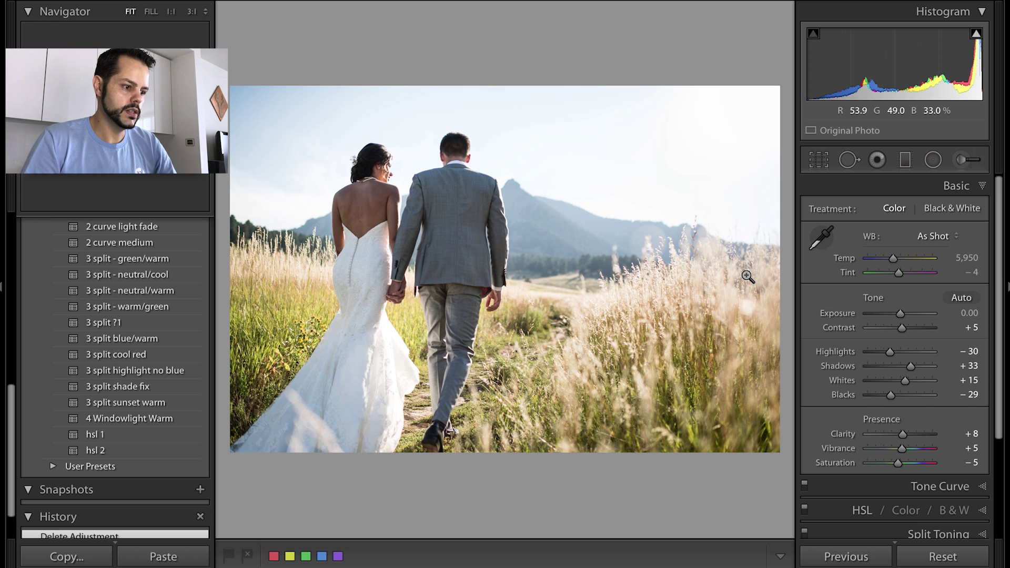
Set up an Exposure Adjustment Brush at 0.49, size 19 and feather 65.
key("k")
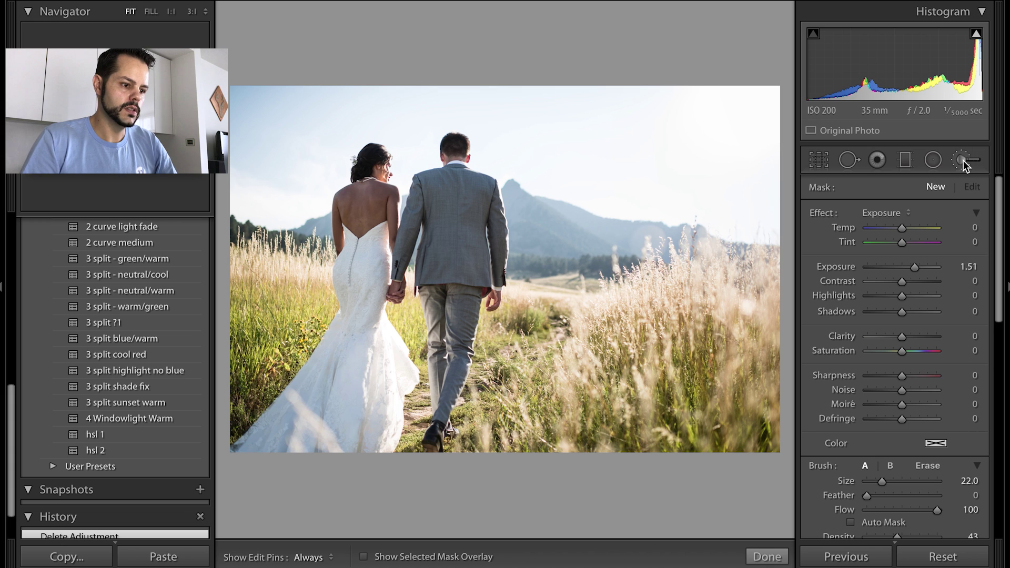
left_click(885, 214)
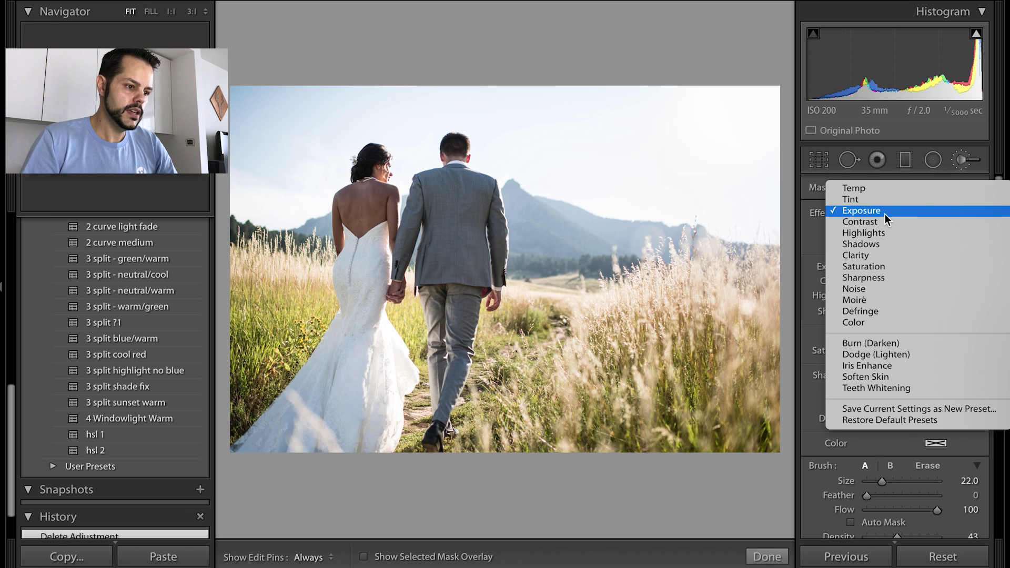
left_click(884, 214)
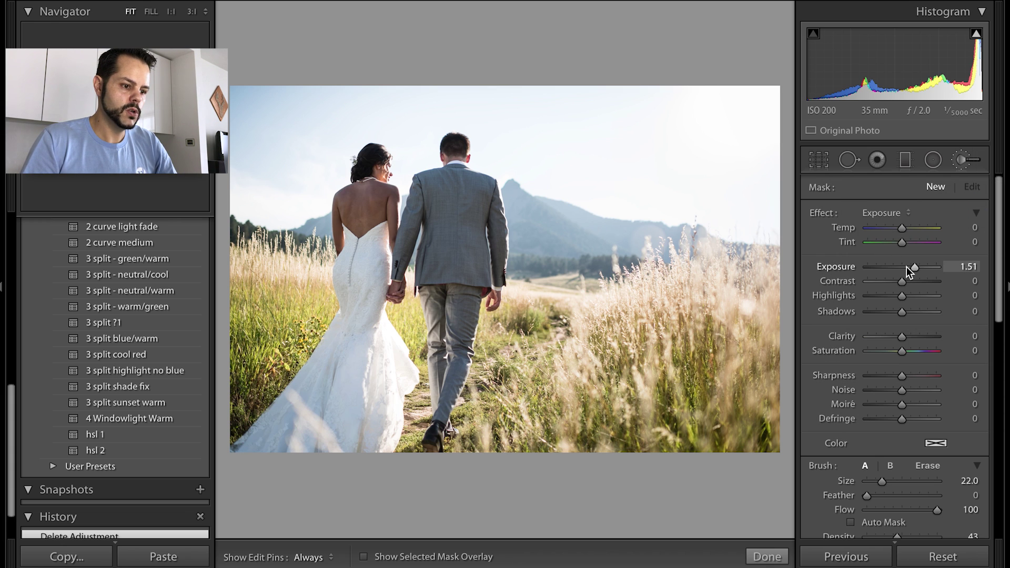
left_click_drag(907, 266, 907, 268)
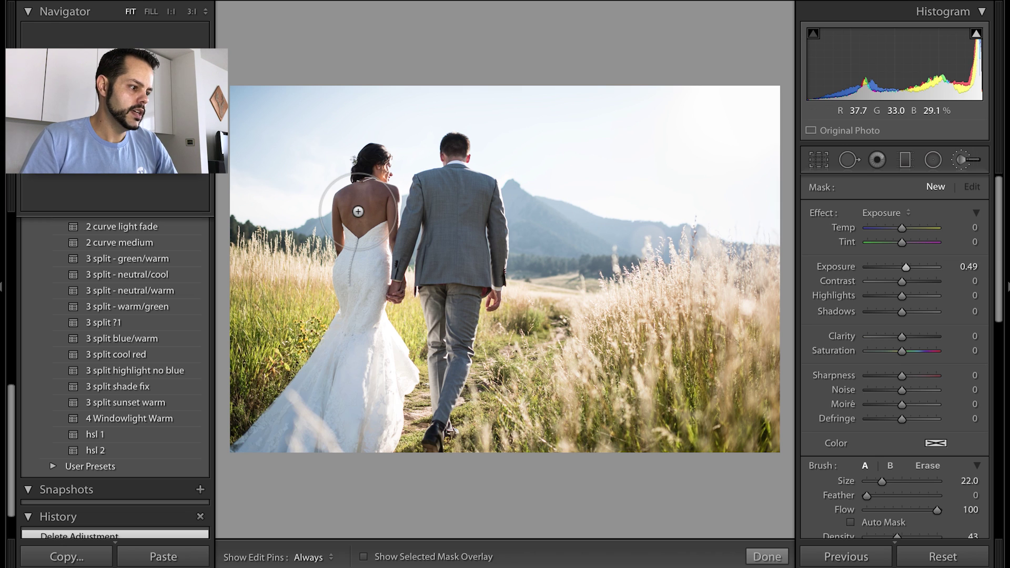
scroll(358, 212, "down", 3)
scroll(838, 427, "down", 2)
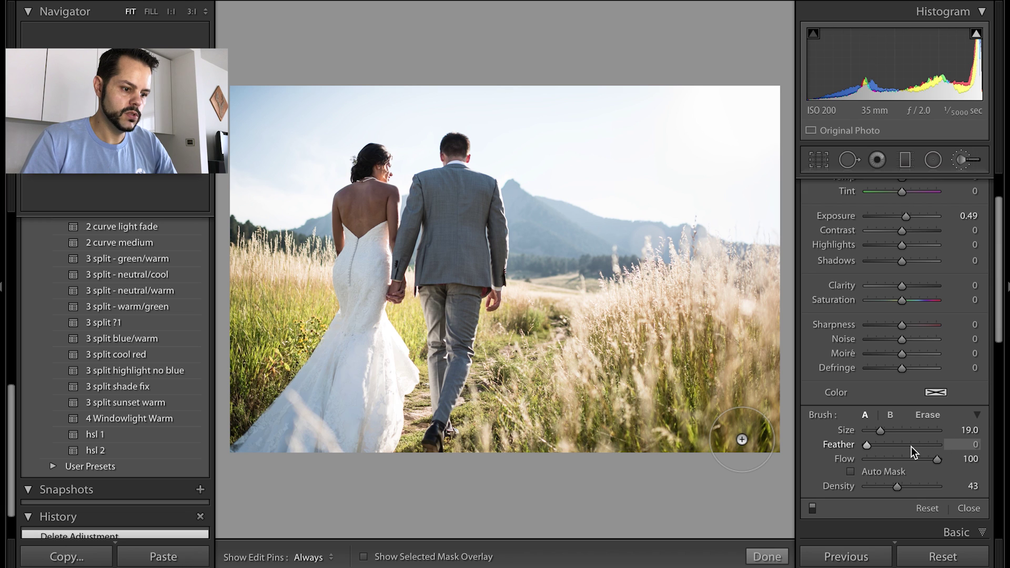
left_click(913, 446)
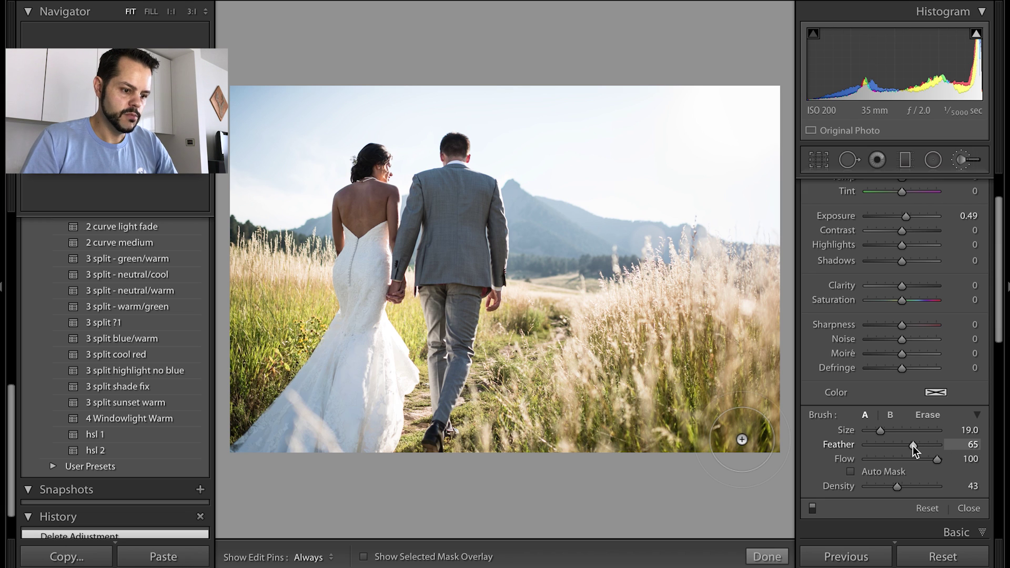
Raise the brush density to 98.
left_click(936, 488)
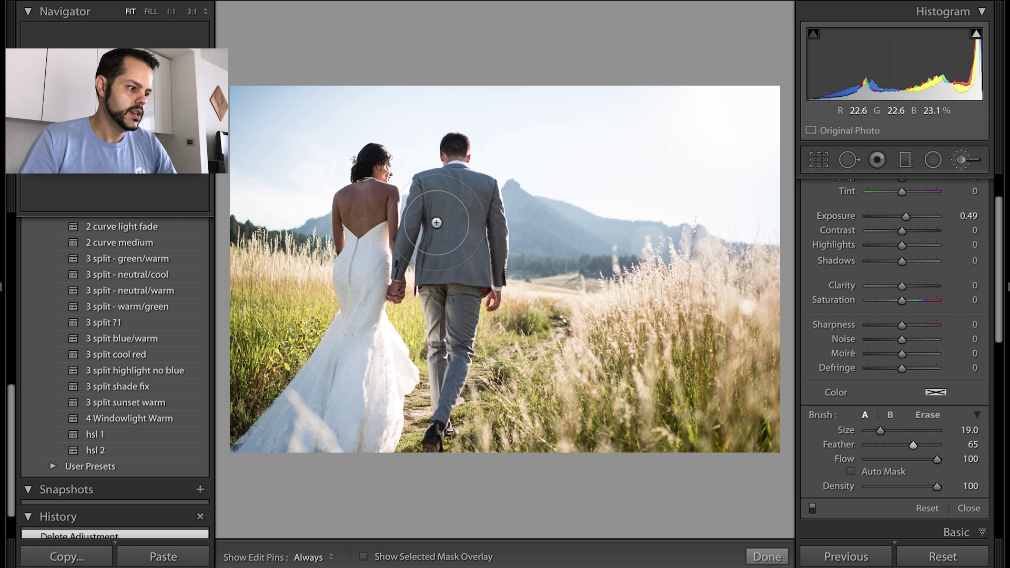
scroll(363, 207, "down", 4)
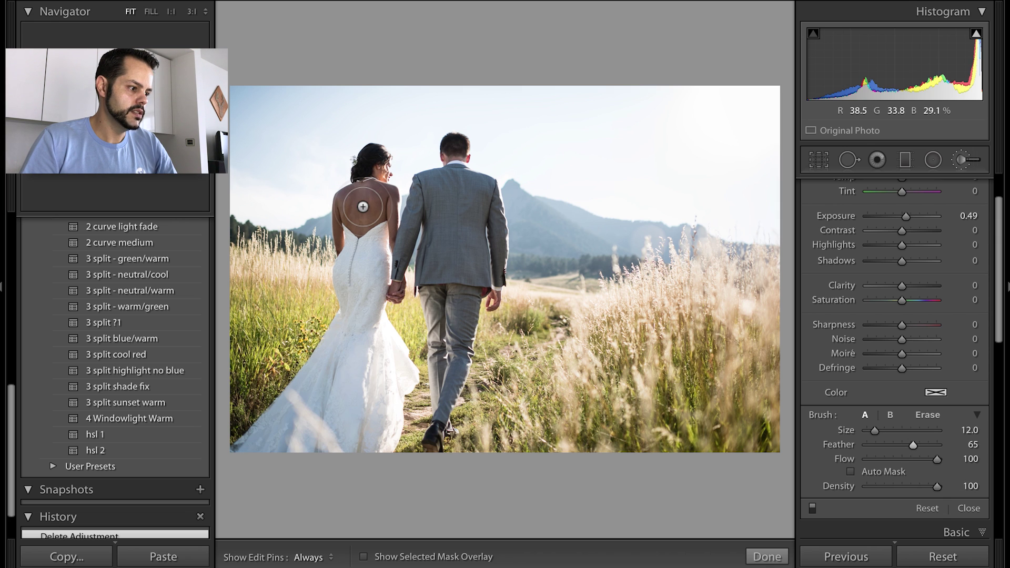
scroll(363, 206, "down", 1)
Paint the 0.49 exposure brightening over the bride and groom, then check the mask overlay.
key("h")
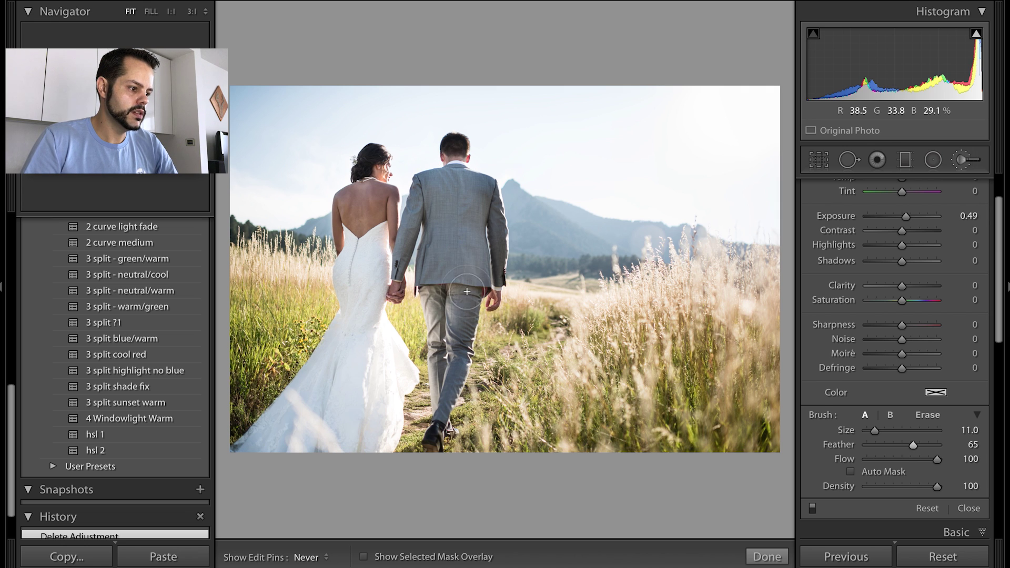
mouse_move(467, 291)
left_mouse_down()
mouse_move(446, 395)
mouse_move(455, 190)
mouse_move(497, 278)
left_mouse_up()
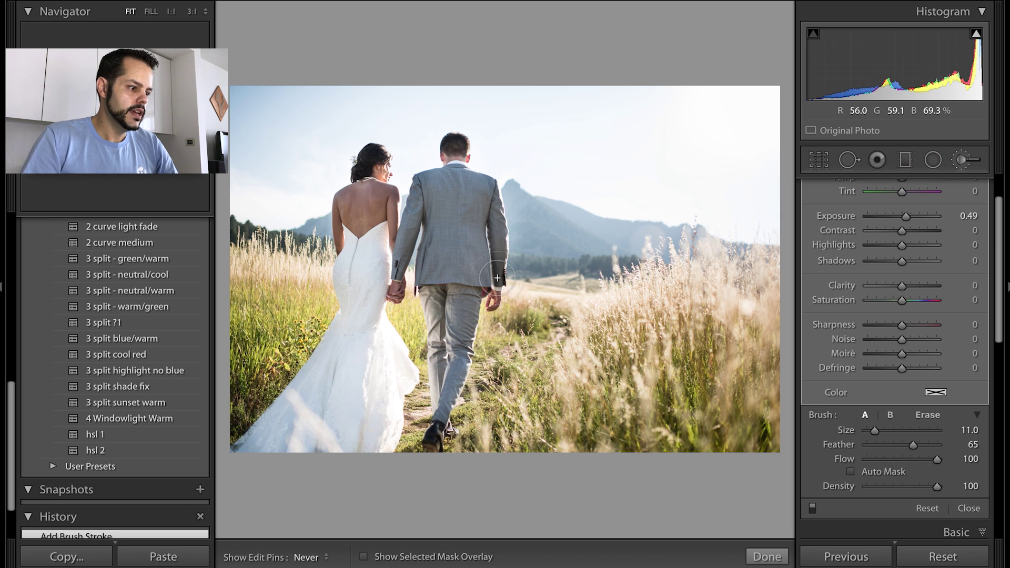
key("h")
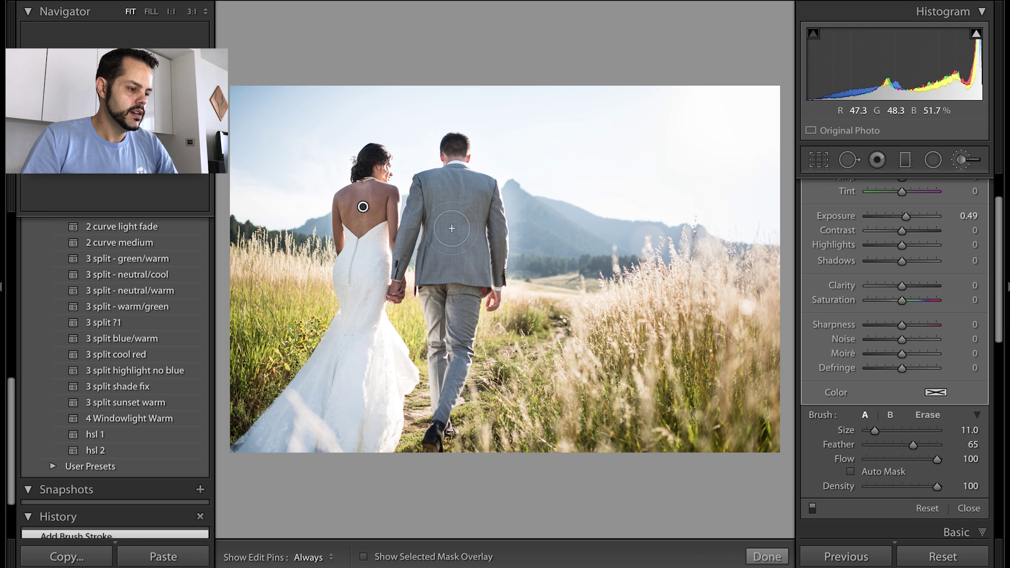
key("o")
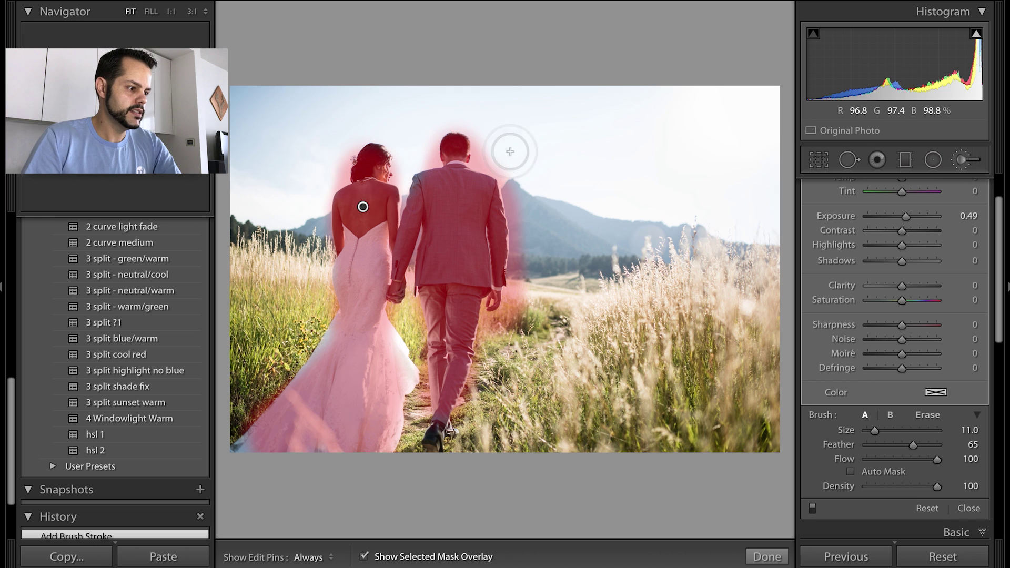
key("o")
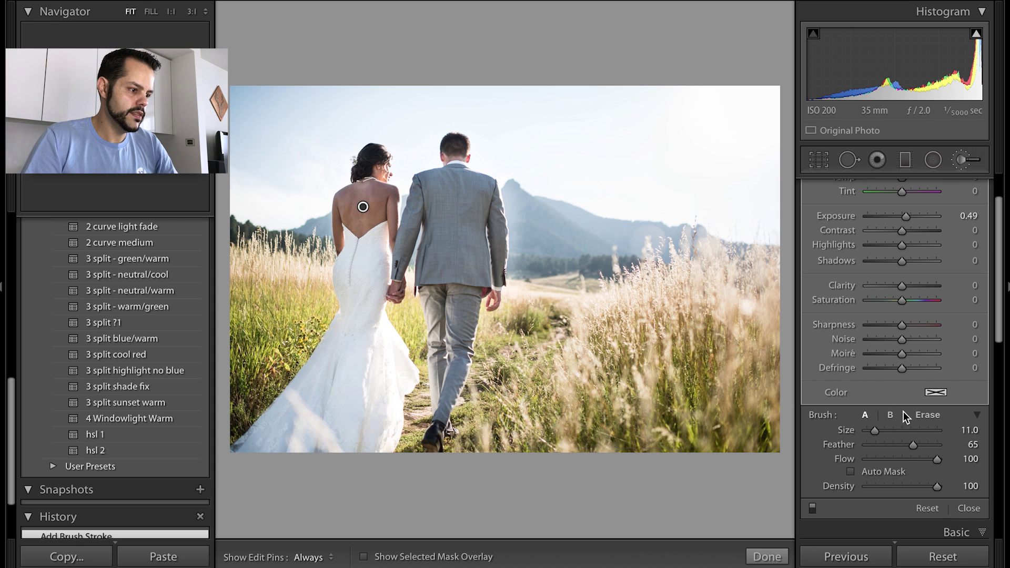
Switch the brush to Erase at size 6, feather 100, with the red mask overlay showing.
left_click(928, 416)
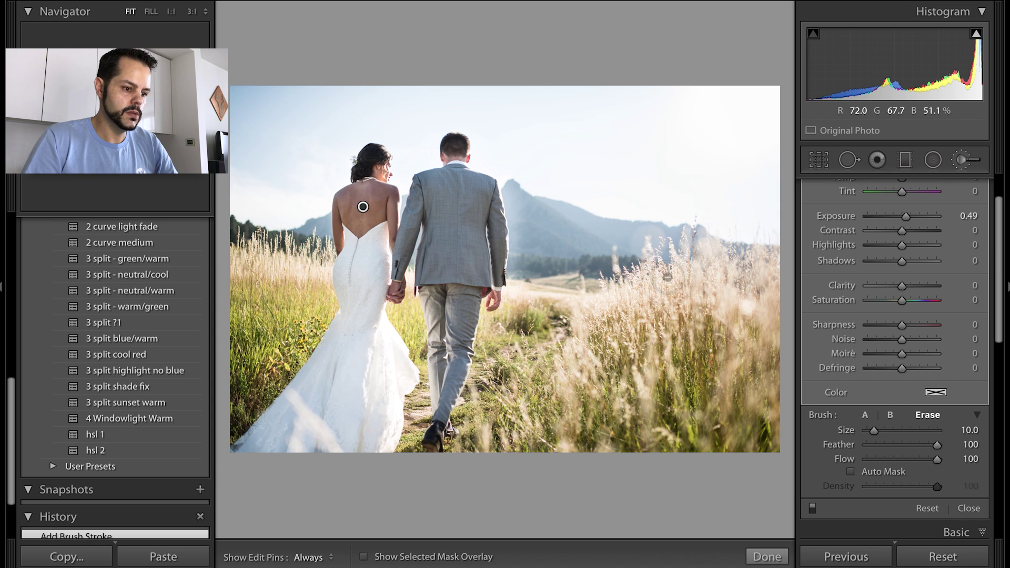
scroll(528, 188, "down", 1)
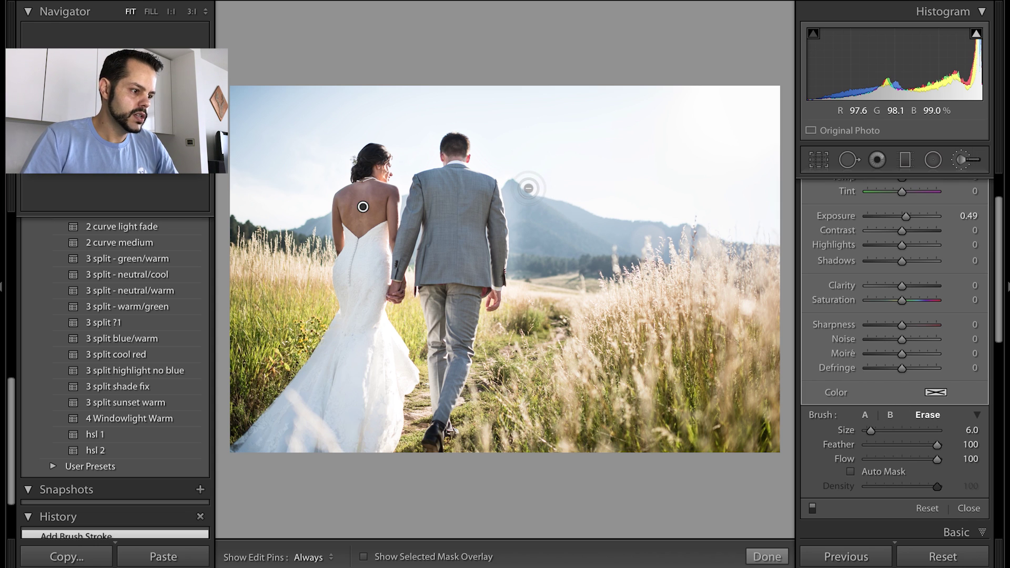
key("h")
scroll(508, 173, "down", 3)
key("h")
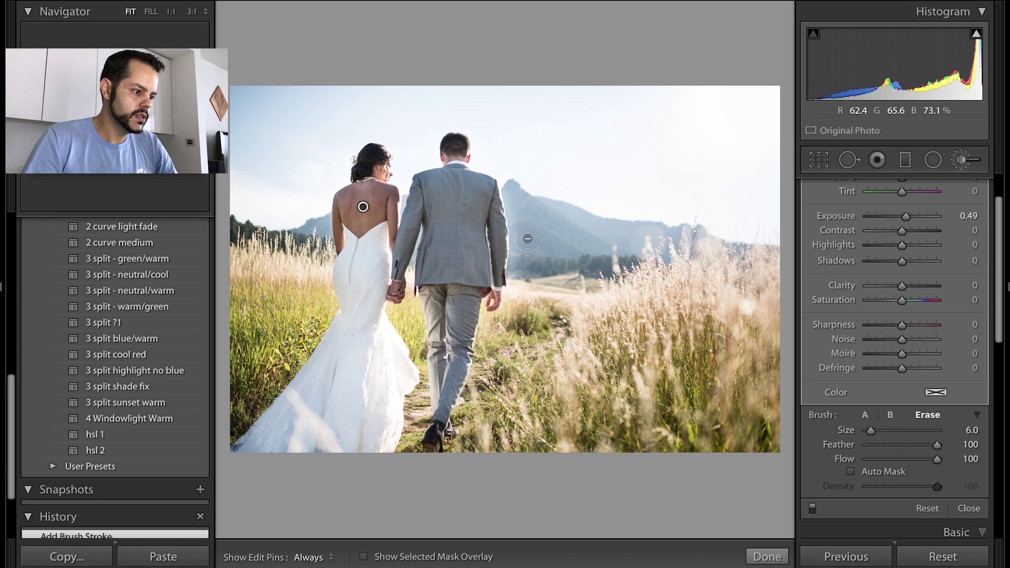
key("o")
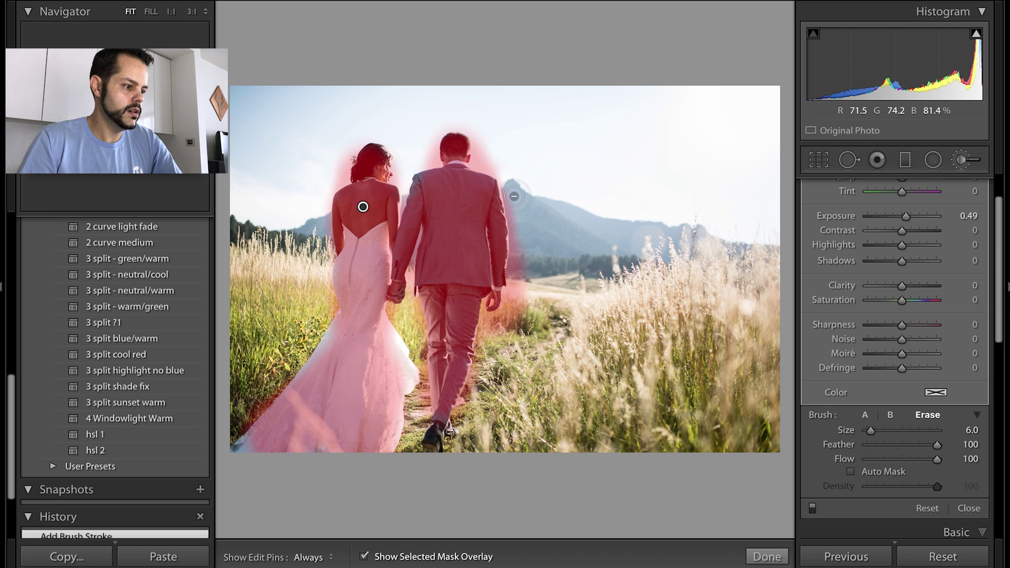
Erase the brightening spill beside the groom's jacket, then hide the mask overlay.
key("h")
mouse_move(517, 204)
left_mouse_down()
mouse_move(525, 328)
mouse_move(524, 298)
mouse_move(490, 330)
mouse_move(517, 302)
mouse_move(518, 187)
left_mouse_up()
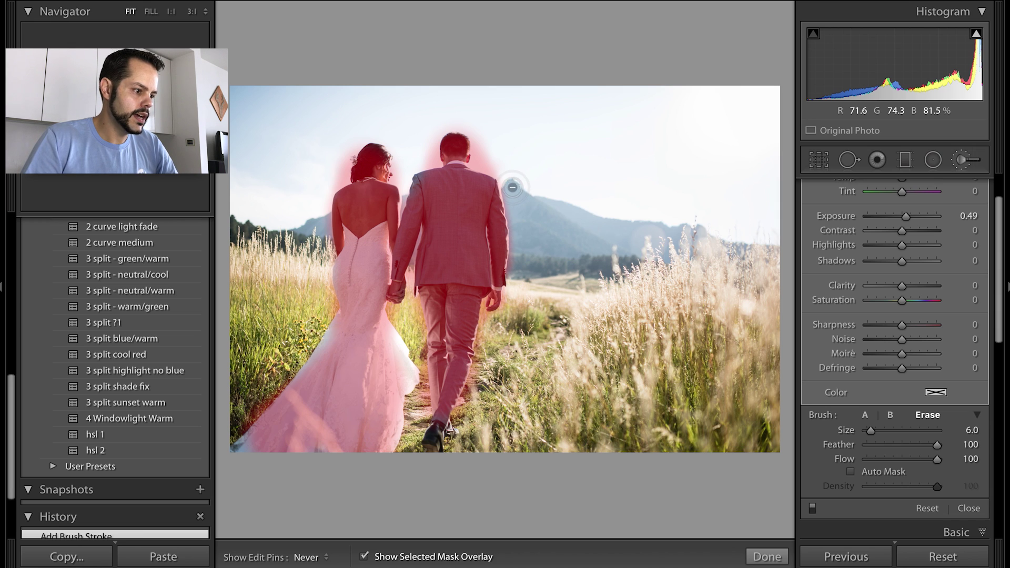
key("h")
key("h")
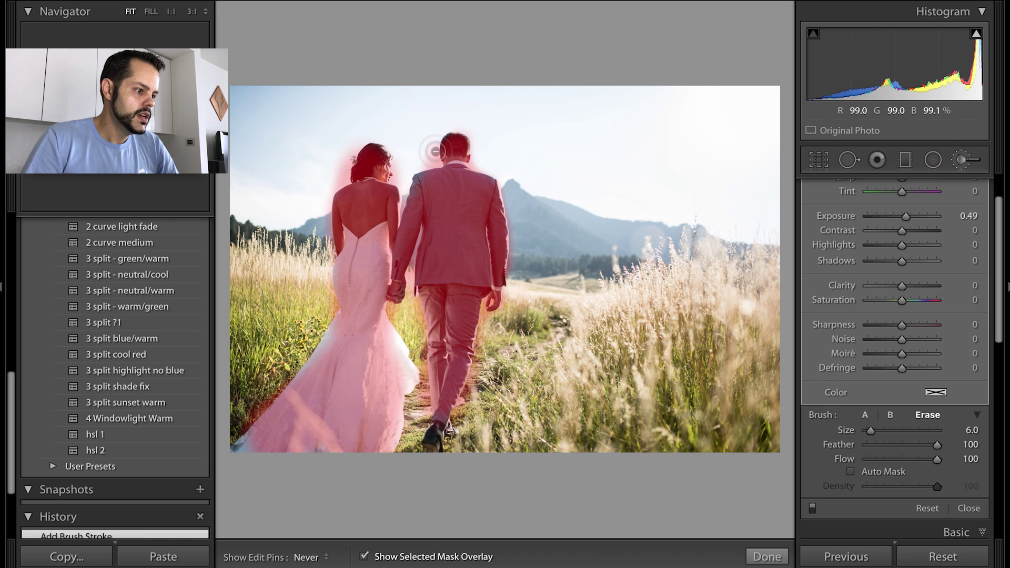
key("h")
key("h")
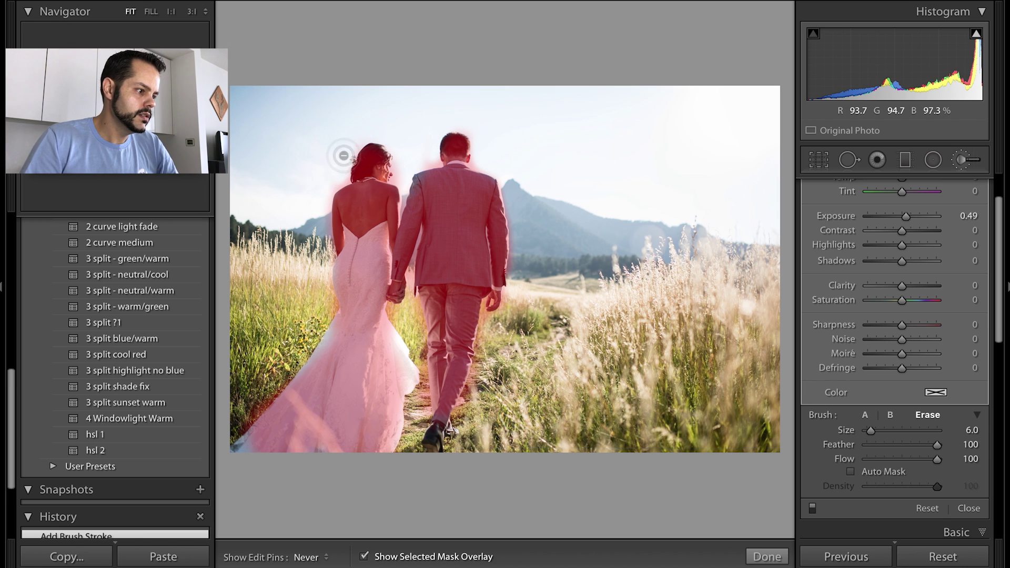
key("h")
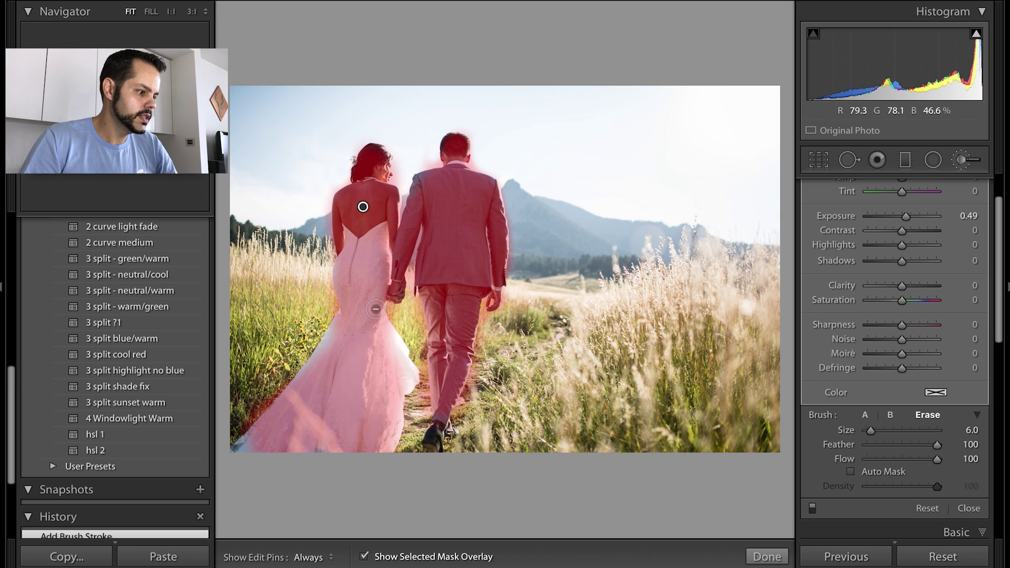
key("h")
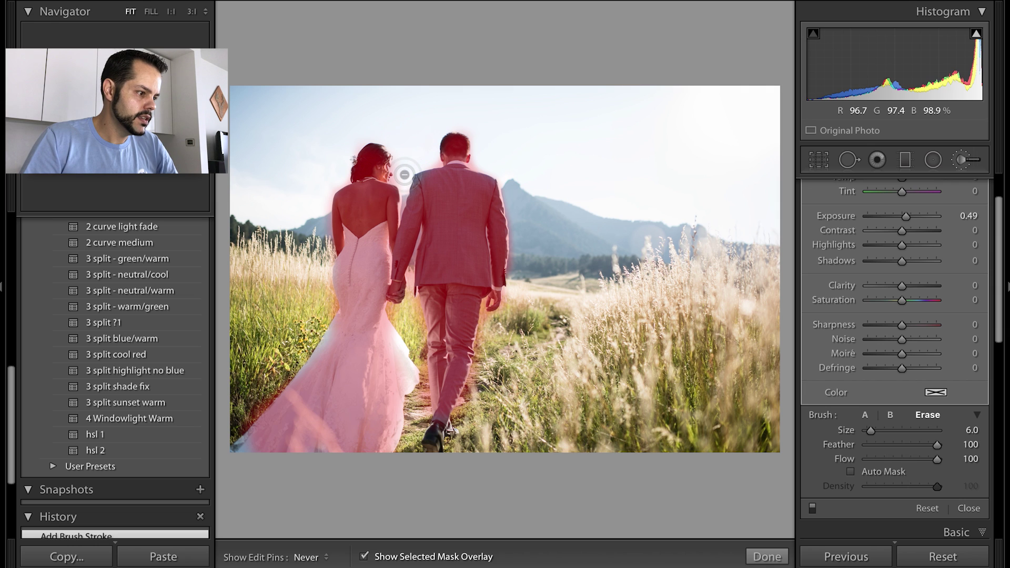
key("h")
key("o")
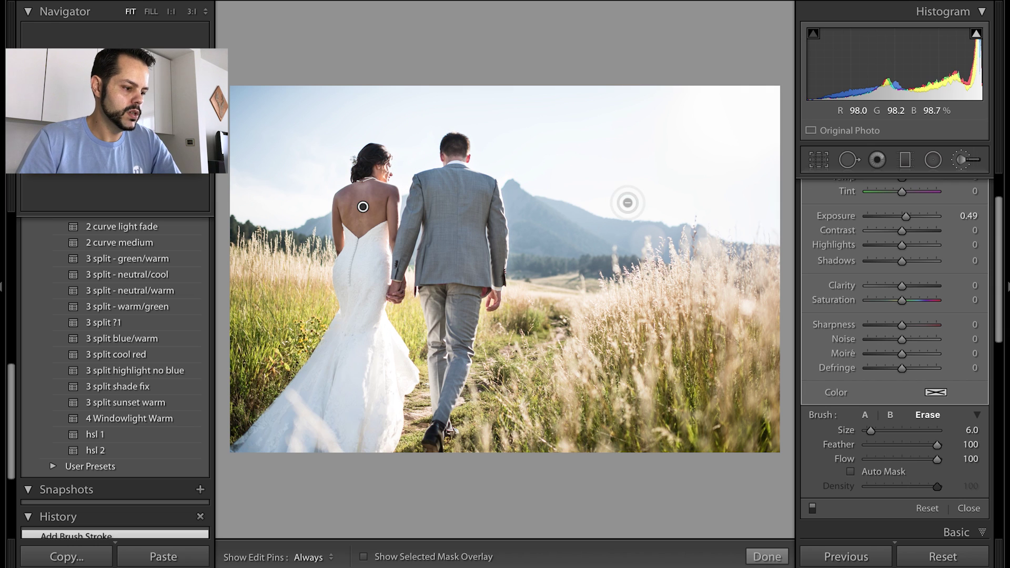
left_click(812, 508)
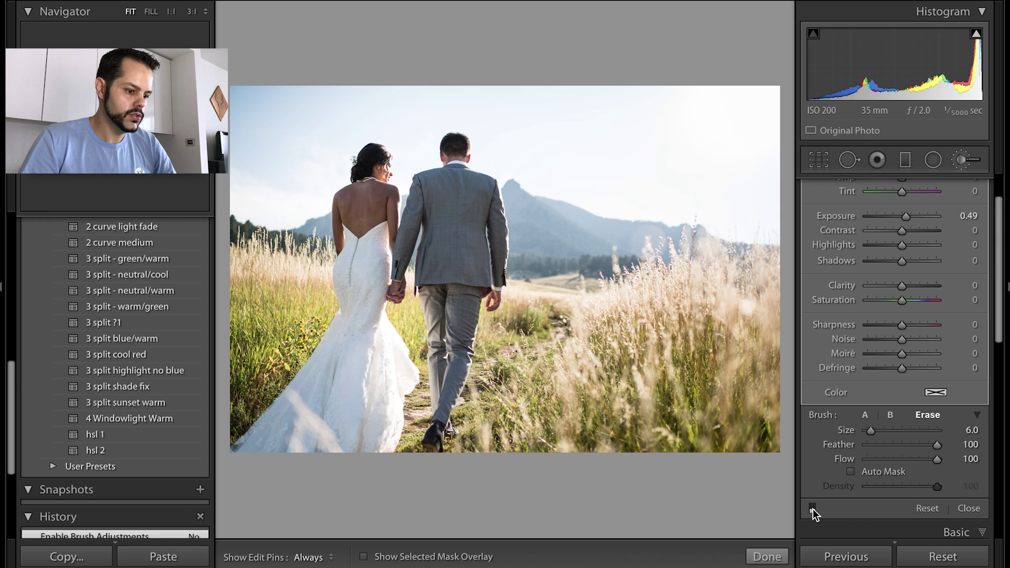
left_click(813, 507)
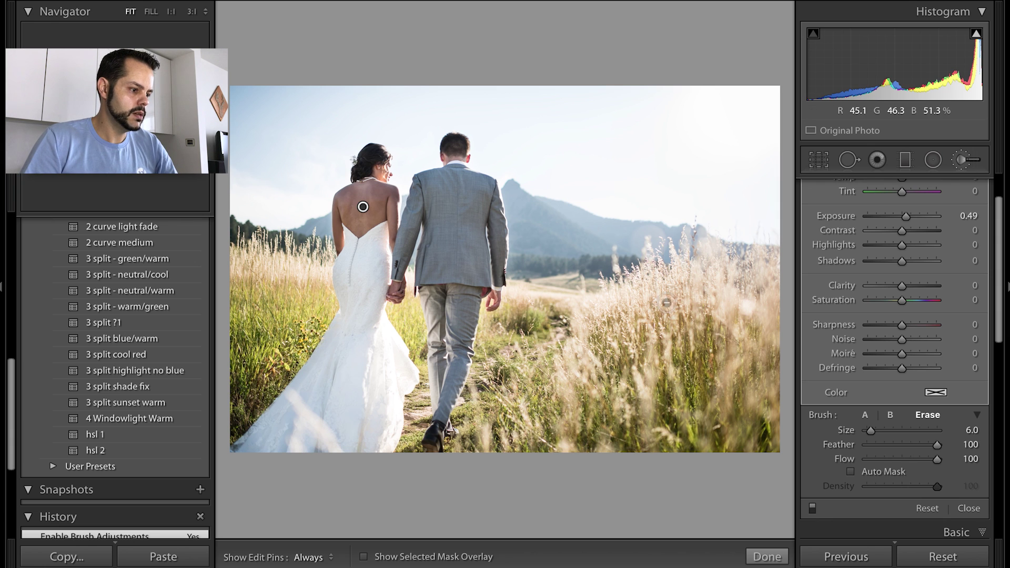
scroll(882, 296, "up", 2)
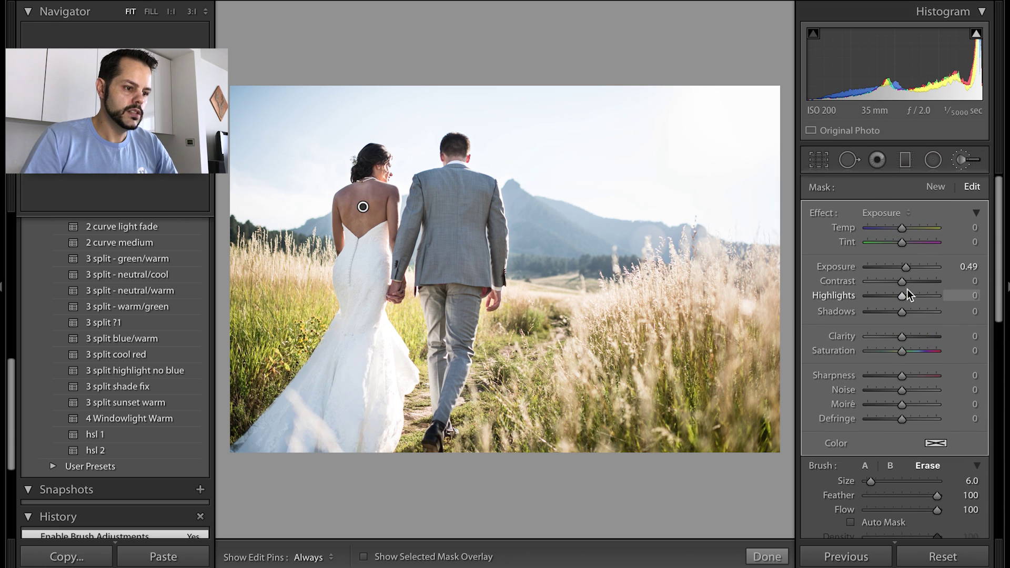
Start a new brush mask and enter an exposure value of 0.50.
left_click(936, 188)
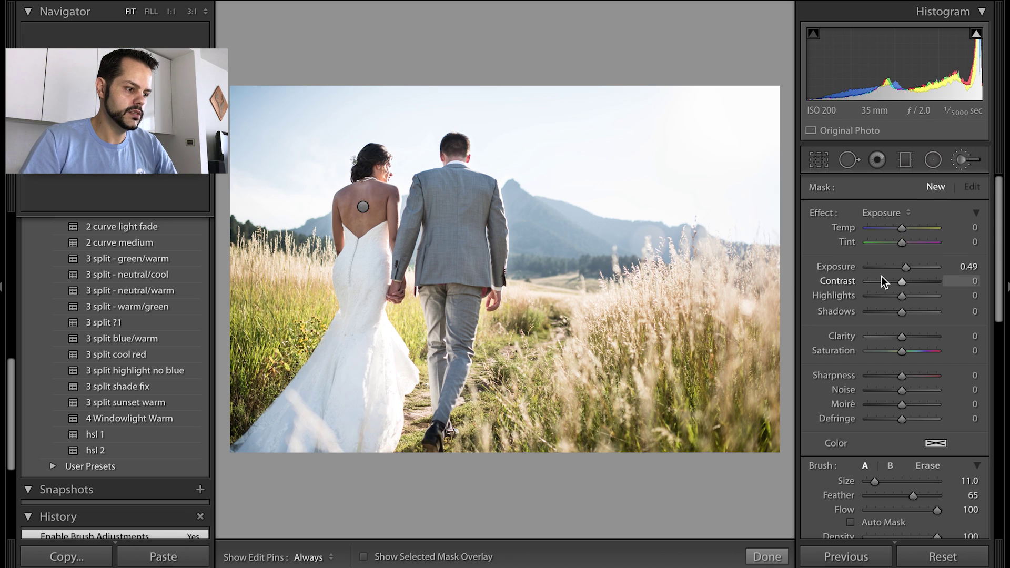
left_click(893, 268)
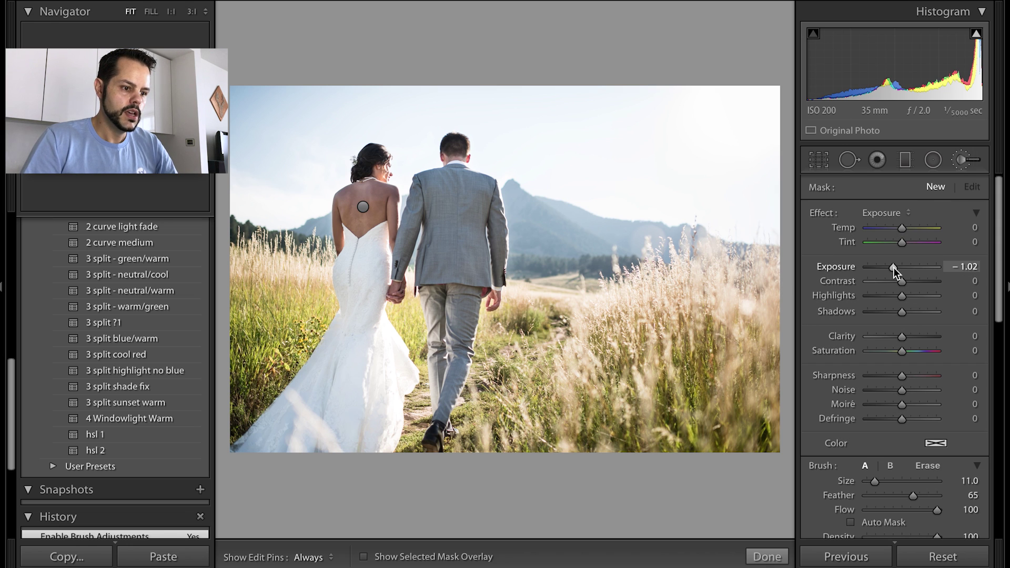
left_click(961, 266)
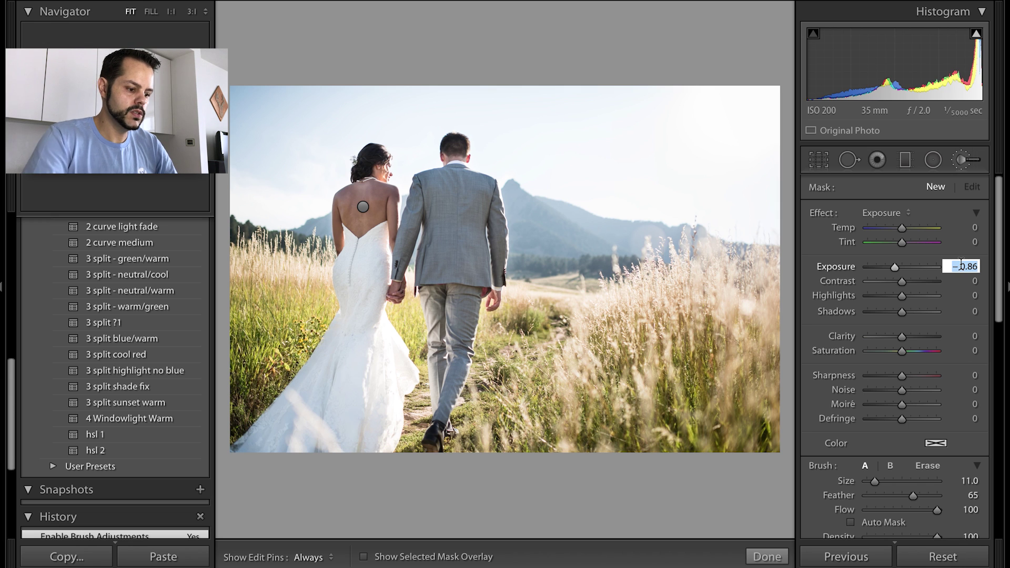
key("BackSpace")
type(".5")
key("Return")
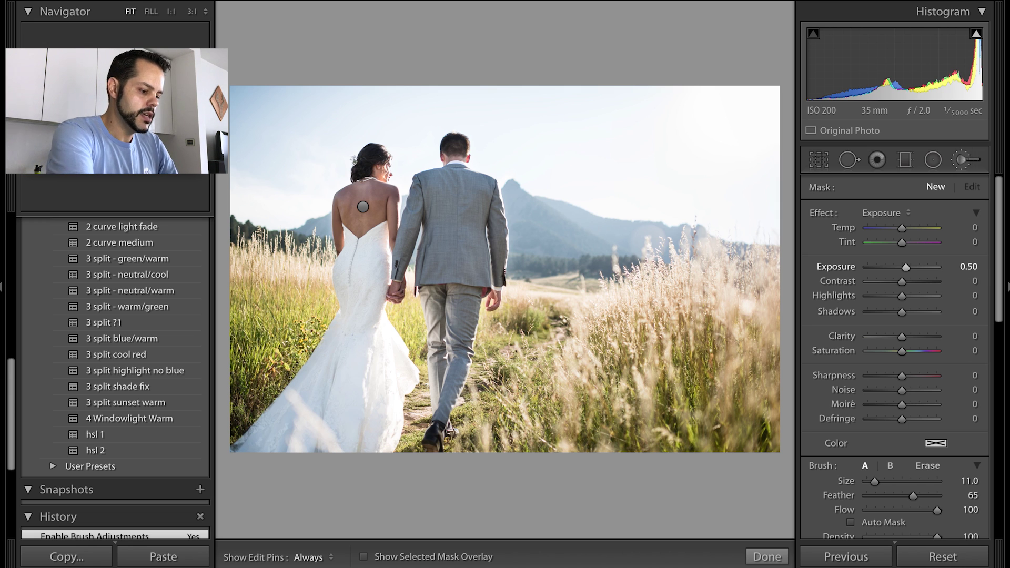
Correct the new mask's exposure to -0.50 and enlarge the brush to size 15.
scroll(684, 337, "up", 1)
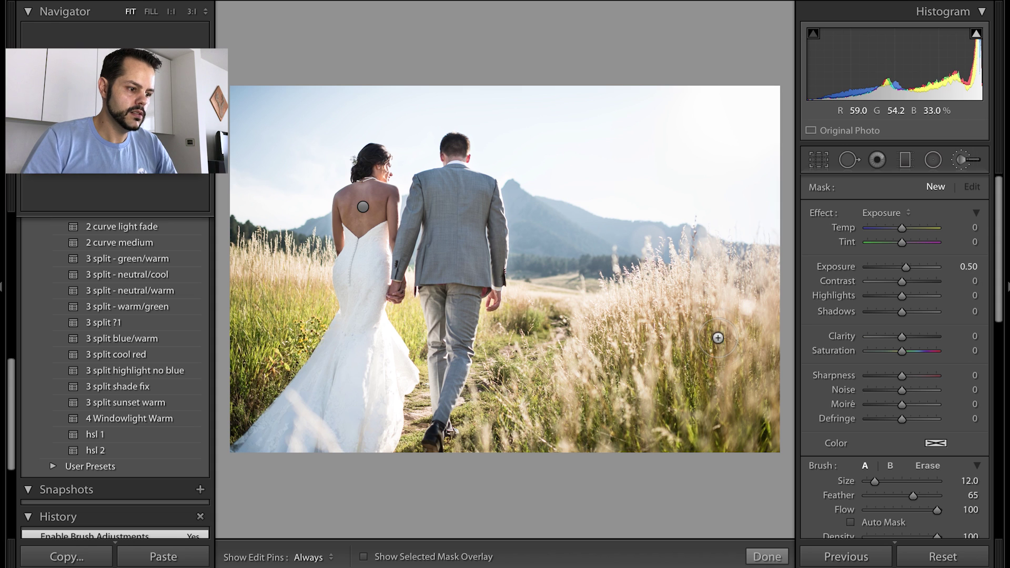
left_click(970, 266)
key("BackSpace")
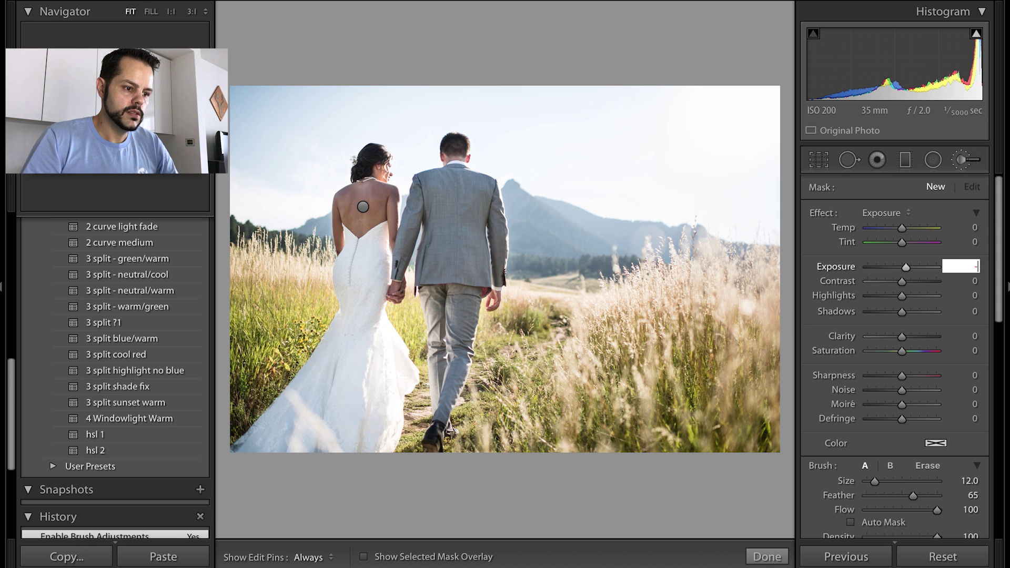
key("Return")
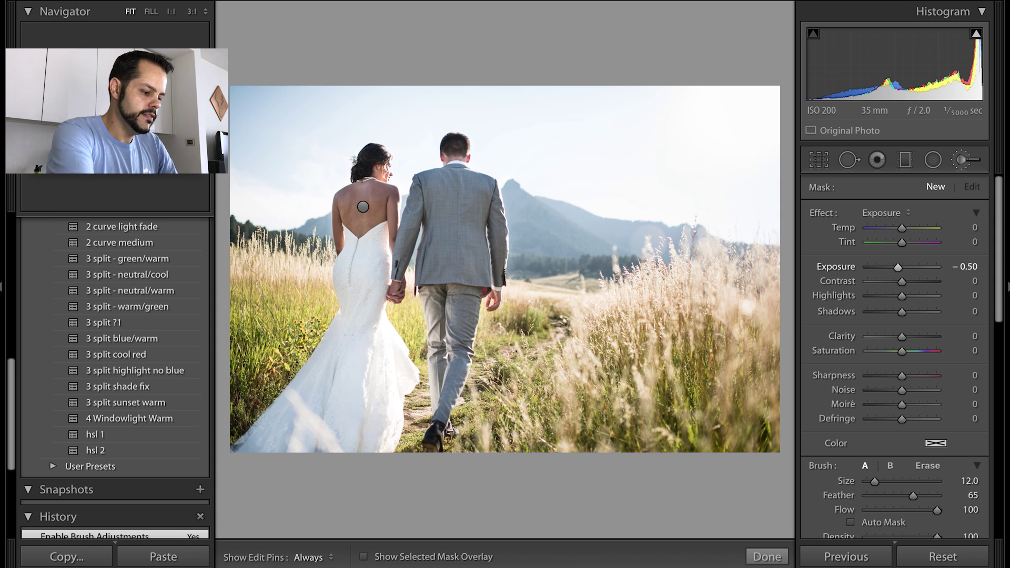
scroll(697, 338, "up", 3)
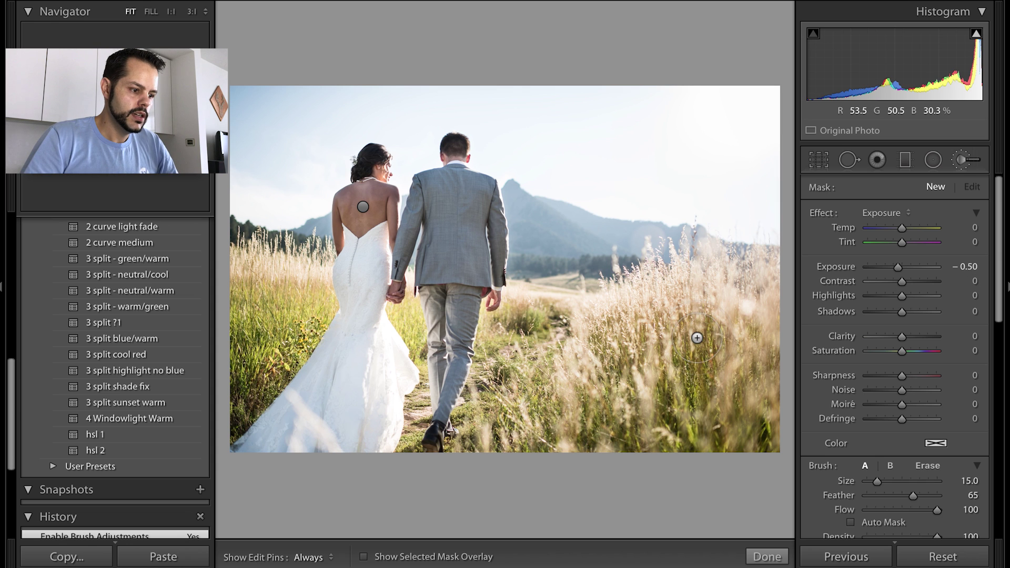
Paint the -0.50 darkening over the tall grass at right, checking its mask overlay.
key("h")
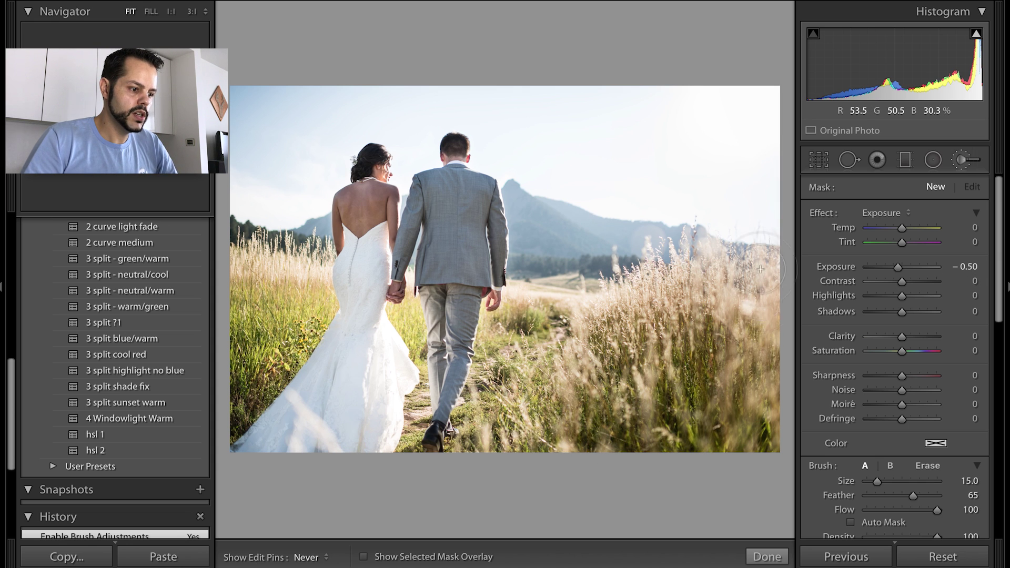
mouse_move(760, 269)
left_mouse_down()
mouse_move(684, 400)
mouse_move(700, 342)
left_mouse_up()
key("h")
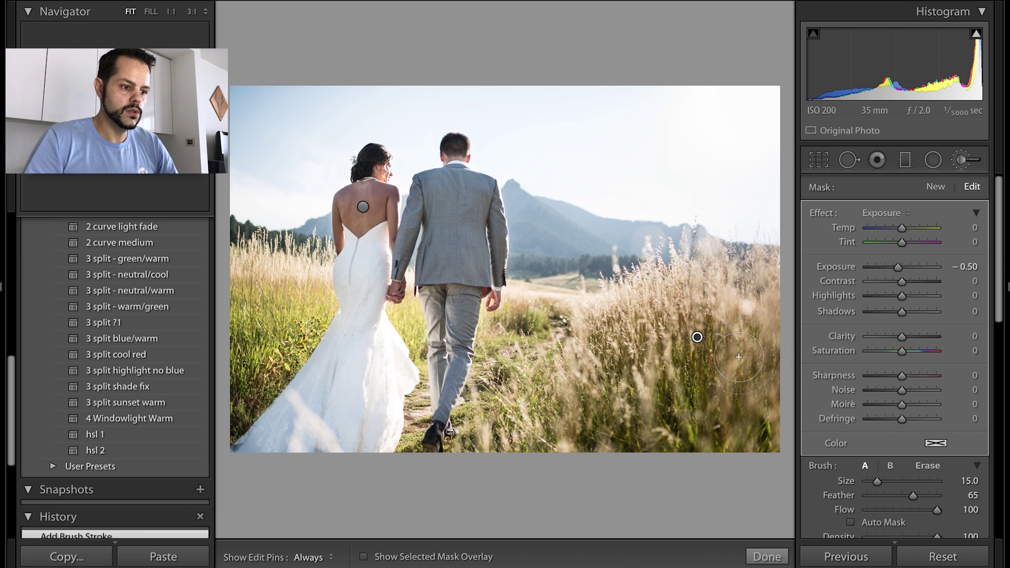
key("h")
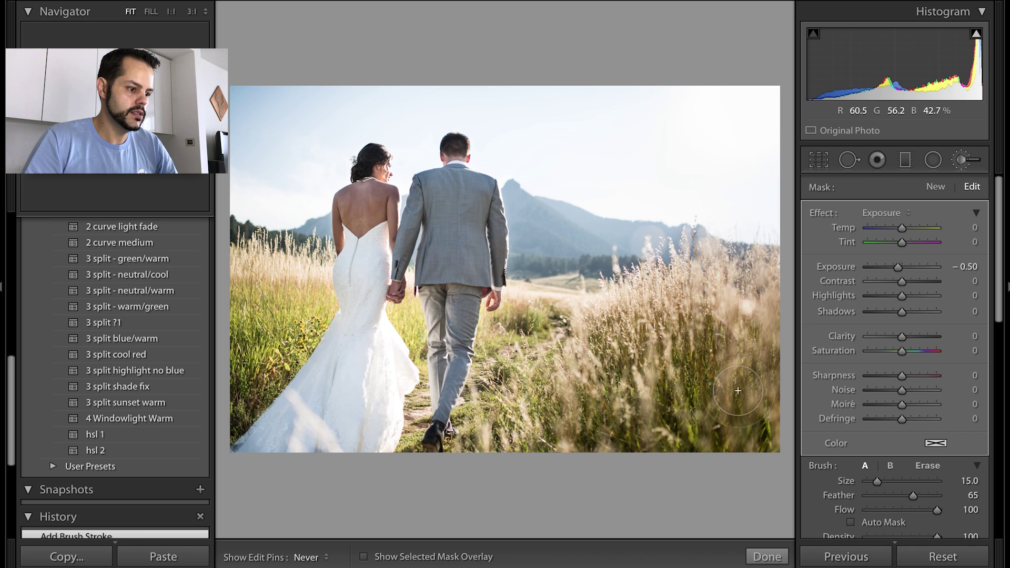
key("h")
key("h")
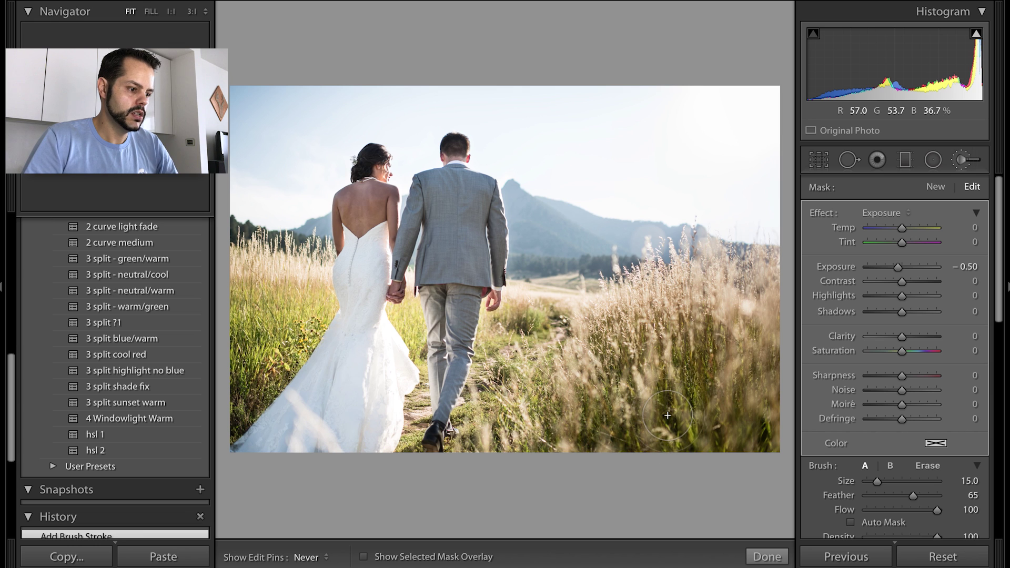
key("h")
key("o")
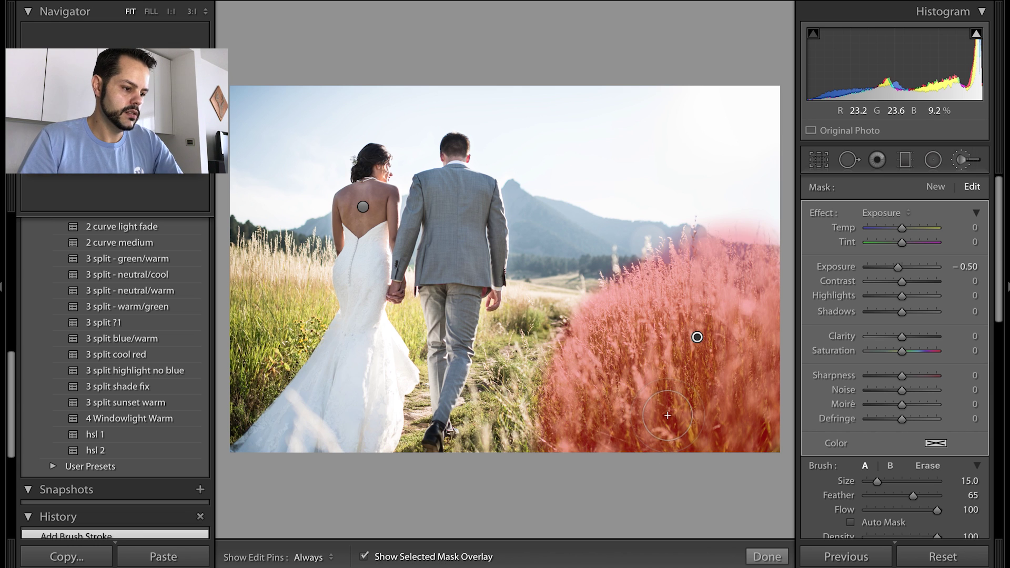
key("o")
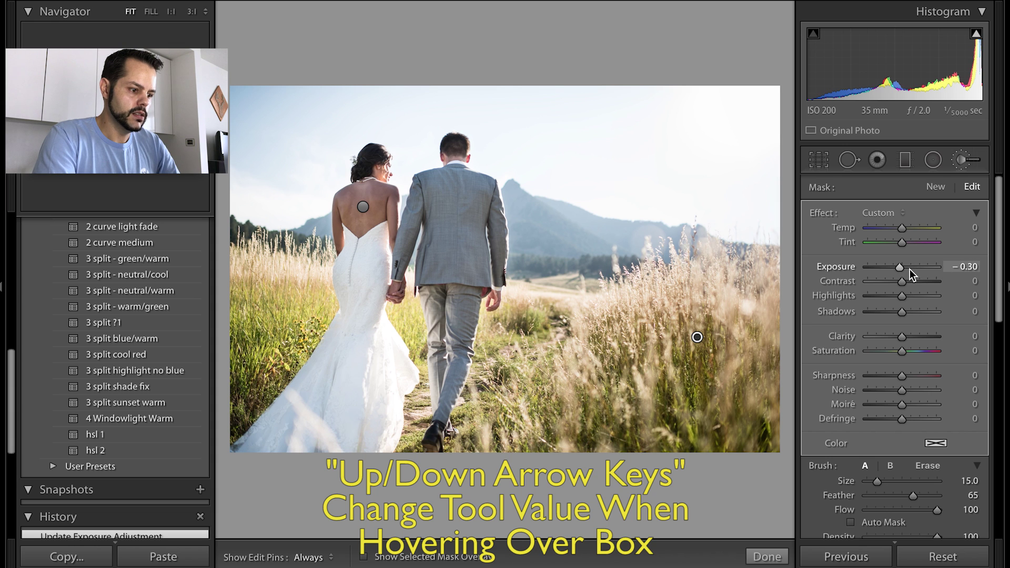
Nudge the grass mask's exposure up to -0.23 and deselect its pin.
key("Down")
key("Up")
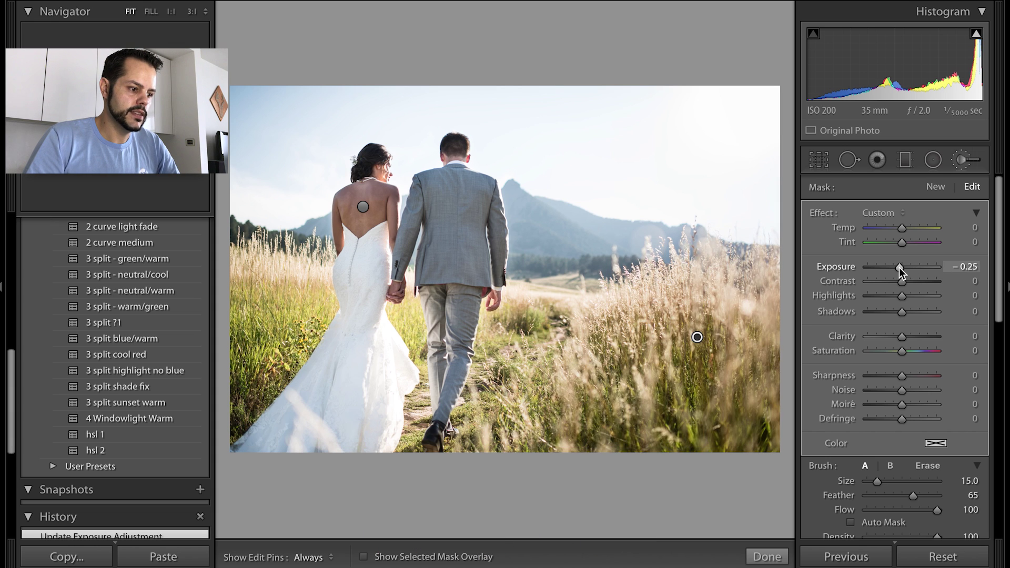
key("Up")
key("Up")
key("Up")
key("Up")
key("Up")
key("Up")
key("Up")
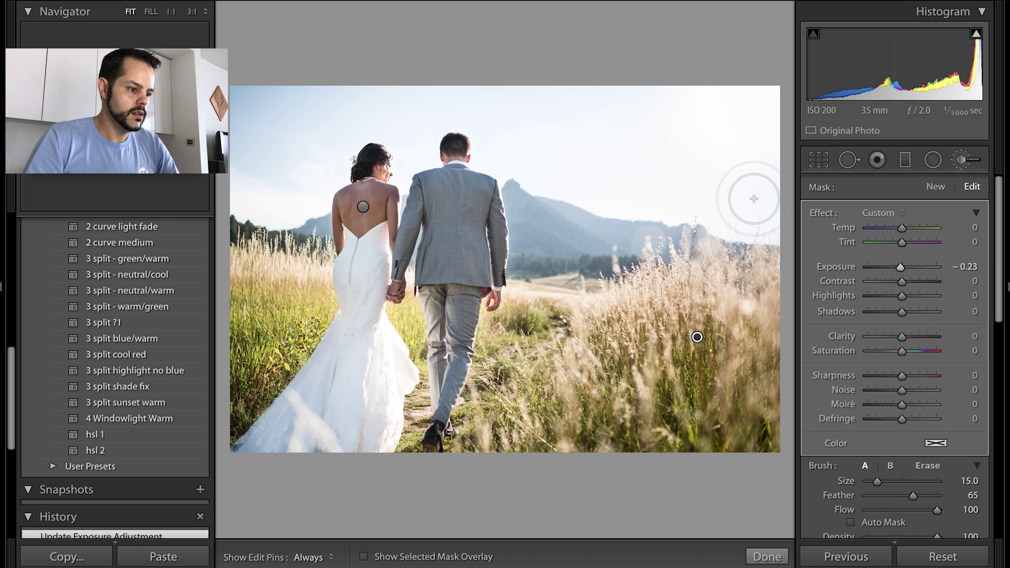
key("Return")
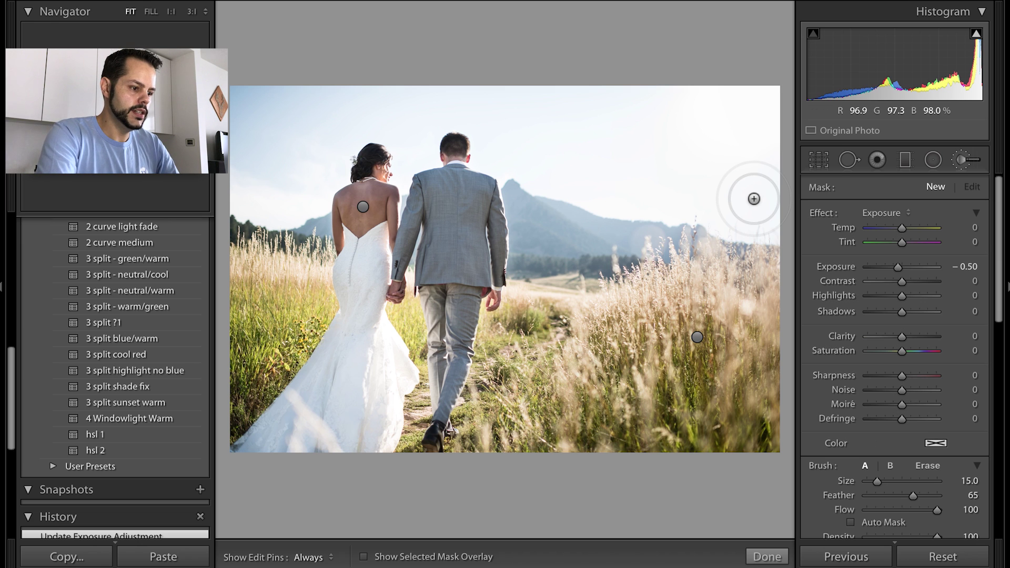
Close the Adjustment Brush to return to the Basic panel.
key("k")
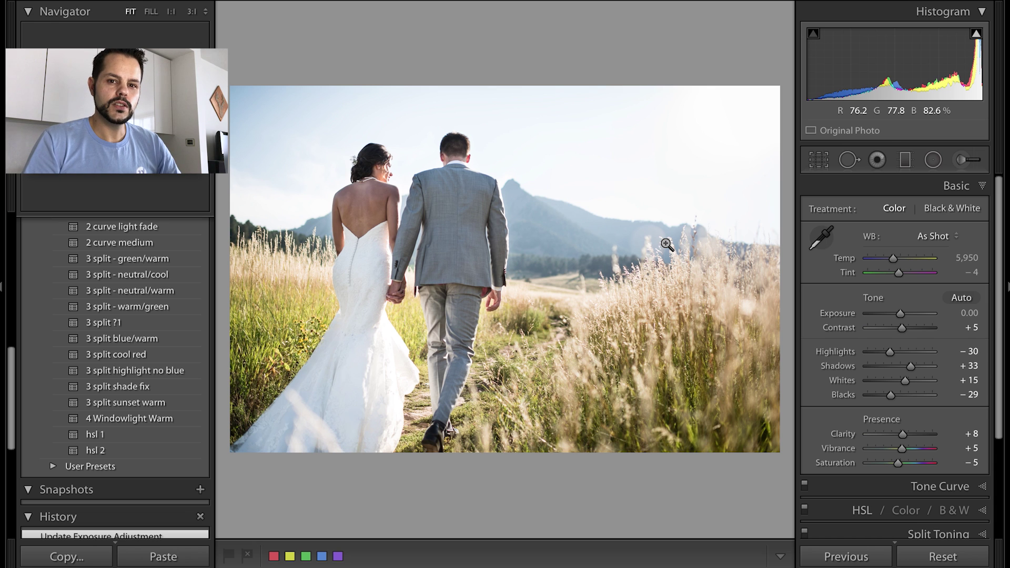
Reopen the Adjustment Brush so the local adjustment pins show again.
key("k")
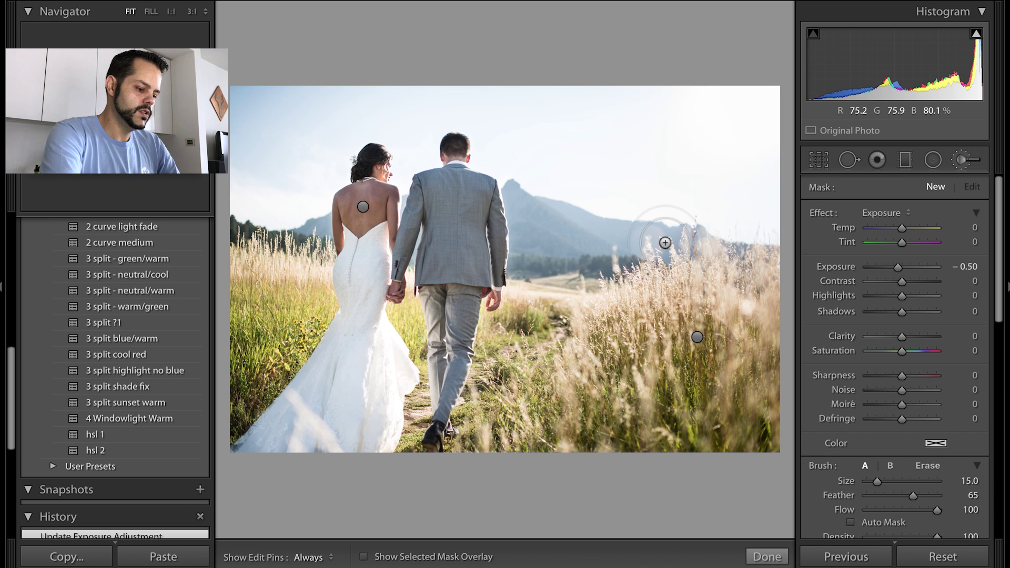